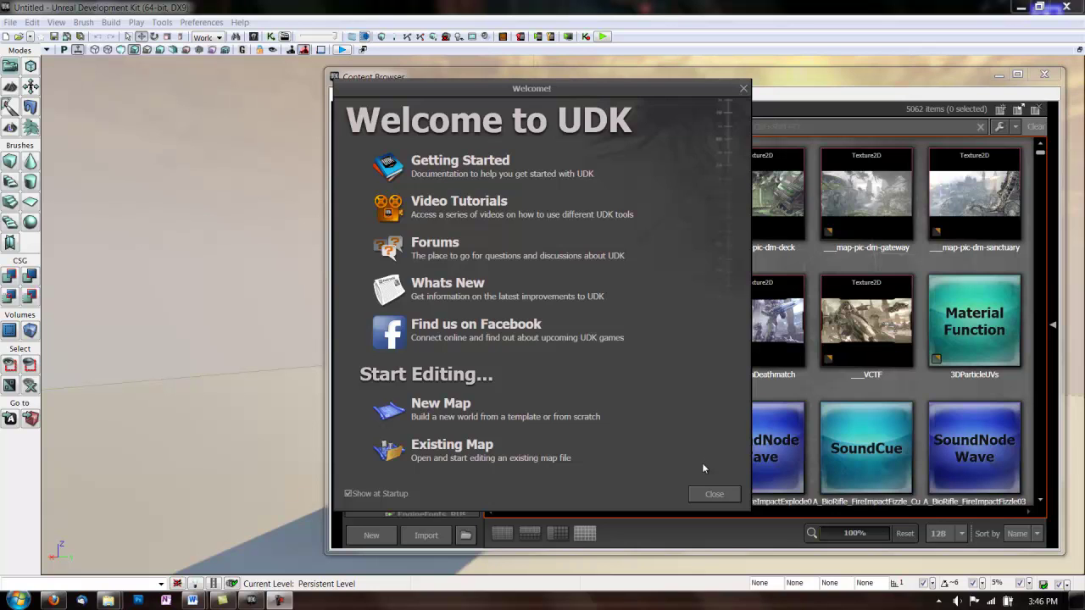
Close the Welcome to UDK screen, revealing all 5062 assets in the Content Browser.
left_click(712, 494)
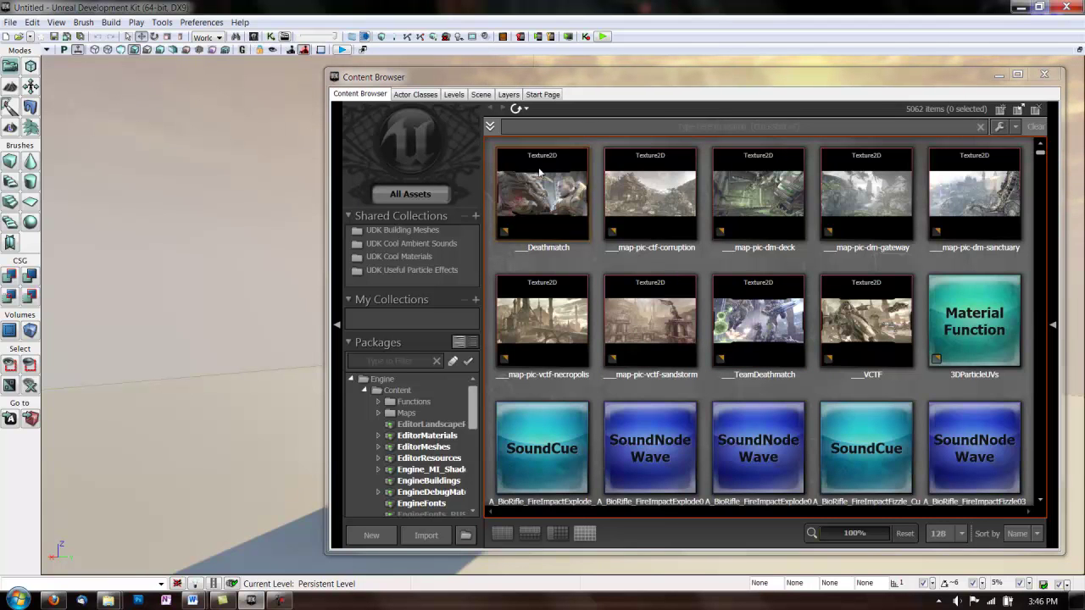
From SMU Classes > TGP2 > UDK Research Project, select wood_planks_df, _nm and _sp TGA files for import.
left_click(425, 535)
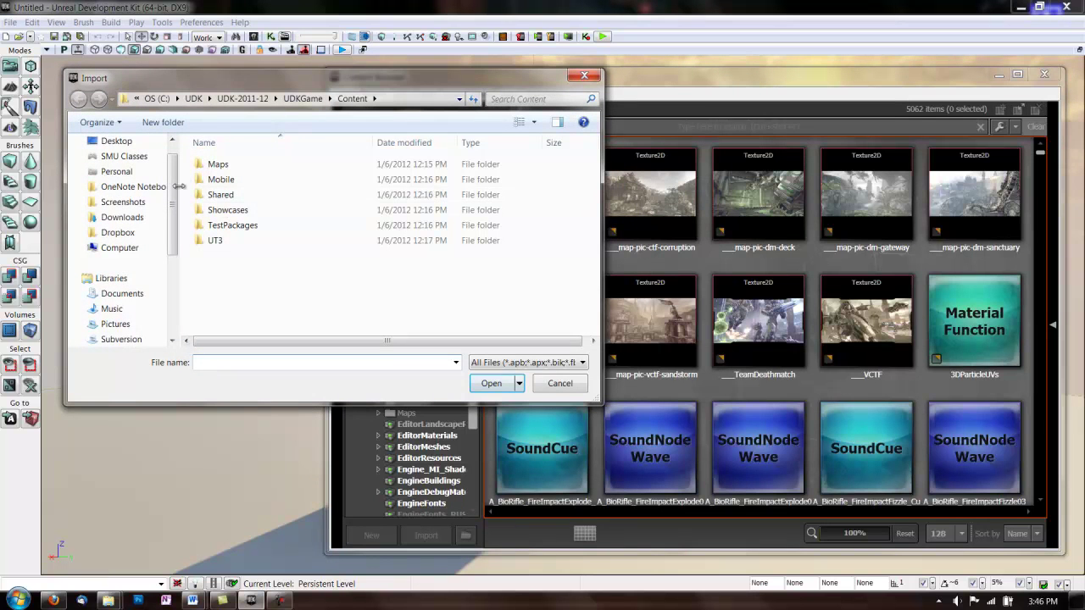
scroll(176, 183, "up", 1)
left_click(125, 177)
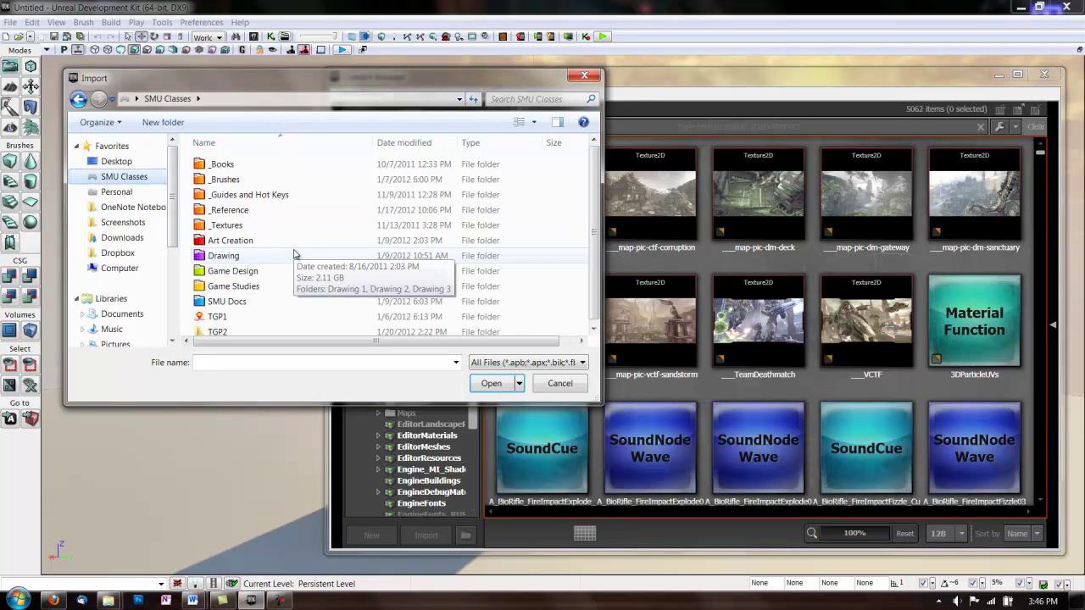
double_click(258, 331)
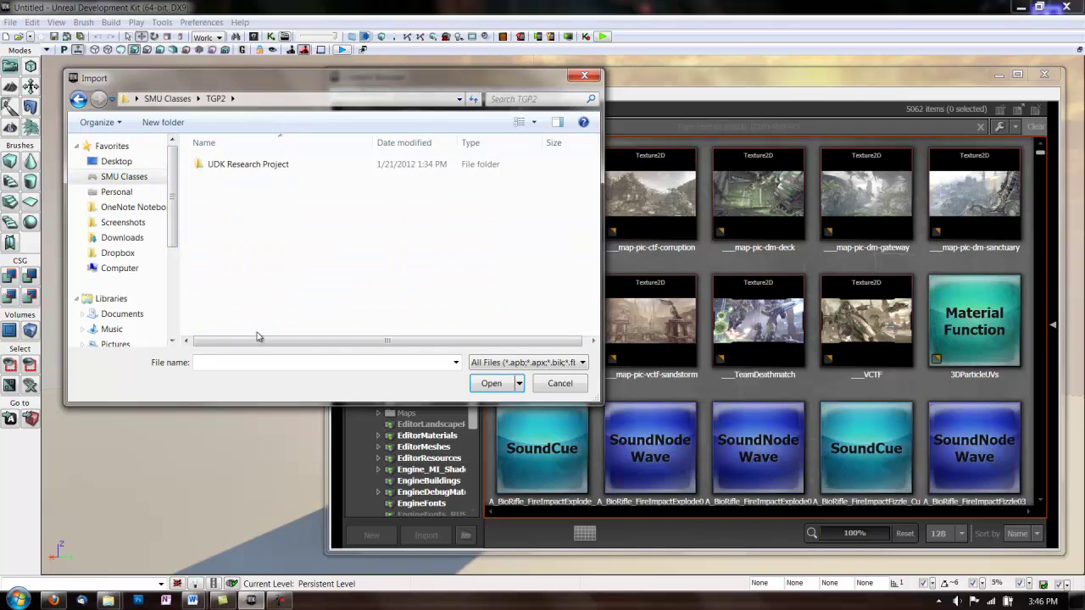
double_click(254, 164)
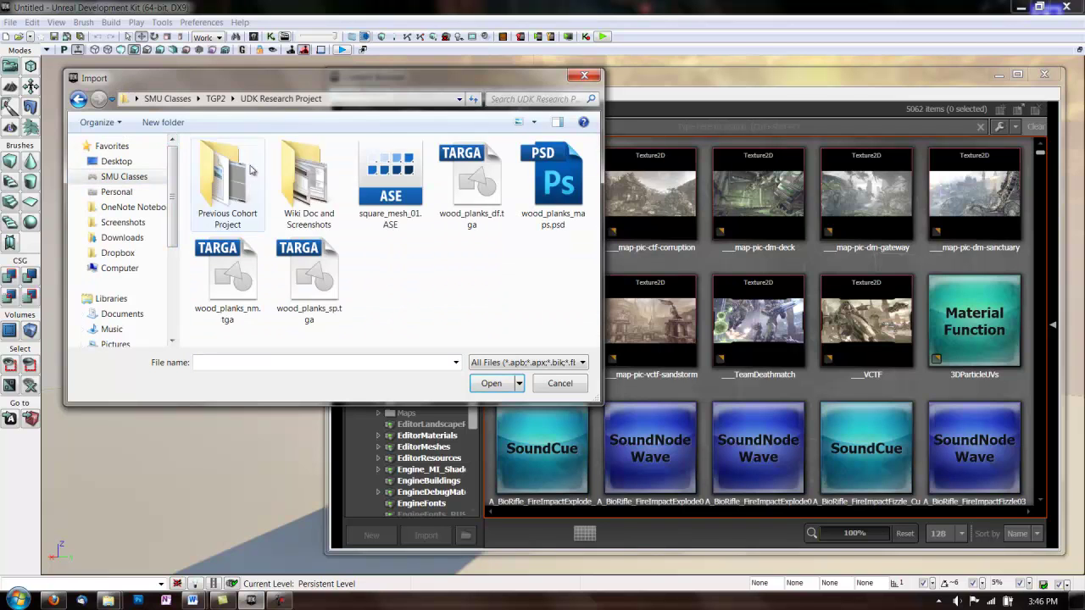
left_click(484, 185)
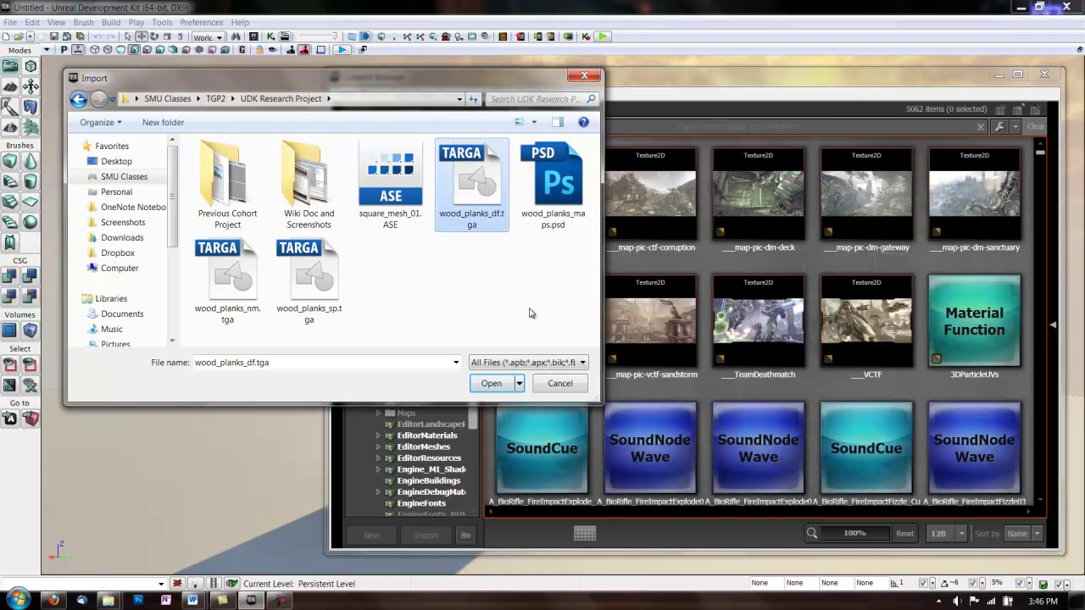
left_click(223, 283, "ctrl")
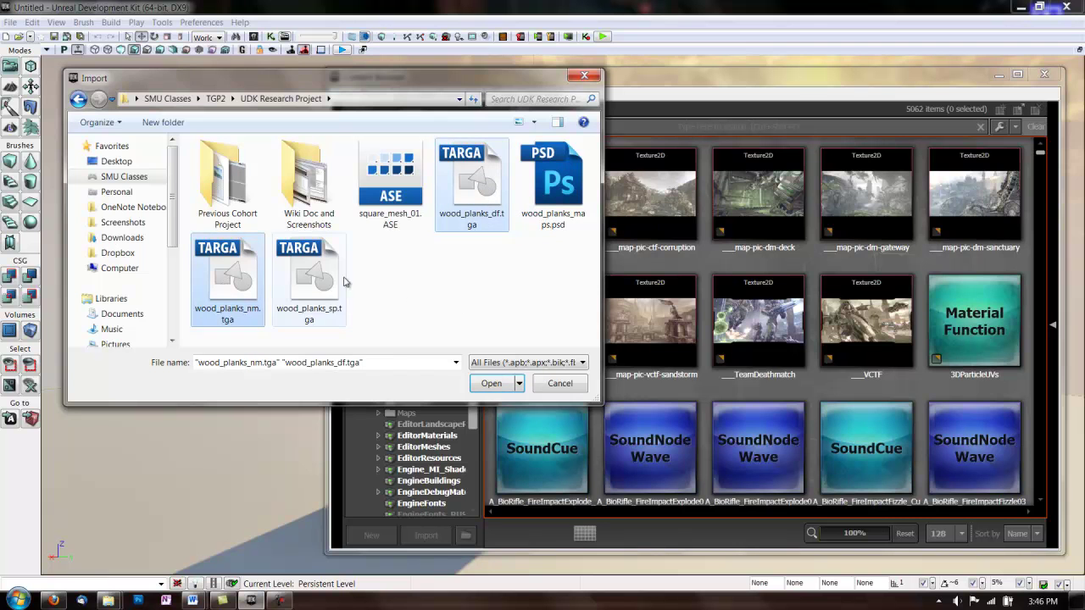
left_click(307, 283, "ctrl")
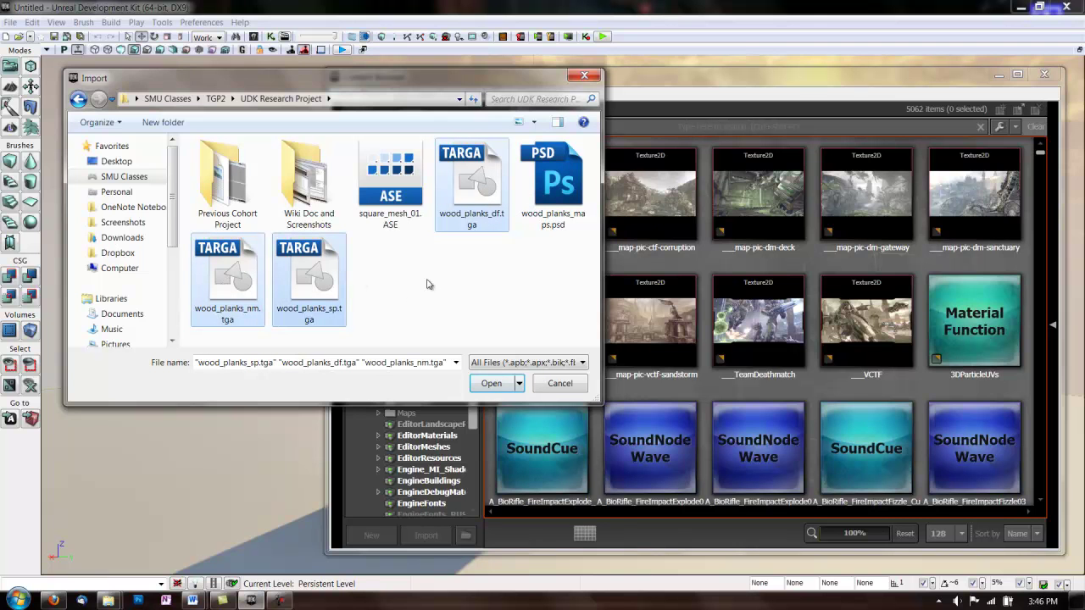
left_click(491, 386)
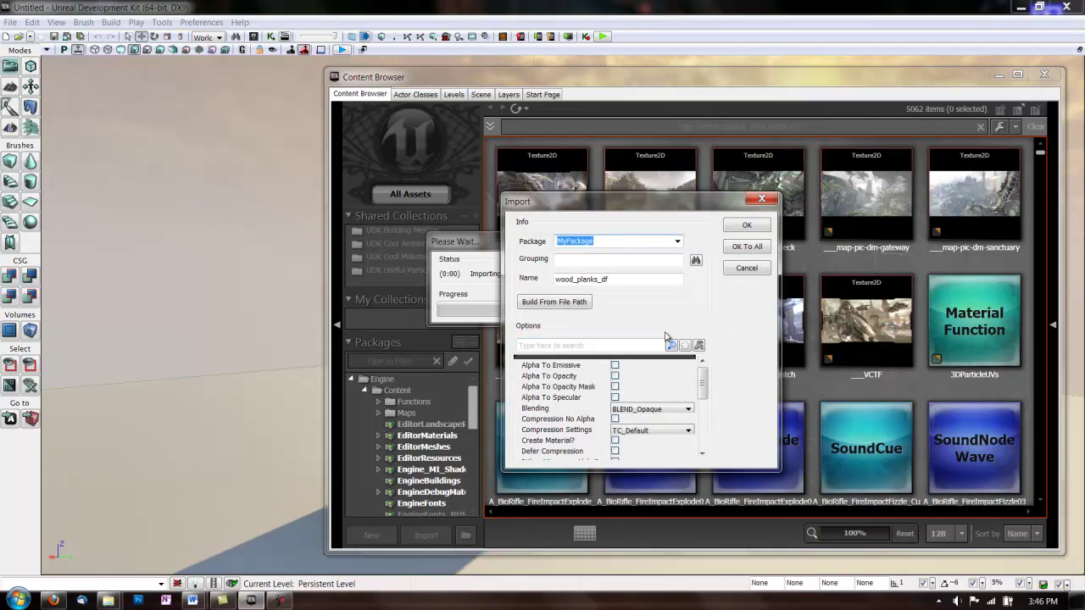
Import wood_planks_df into package wood_planks_pkg, group Textures, with Compression No Alpha.
type("wood_planks_pkg")
left_click(570, 261)
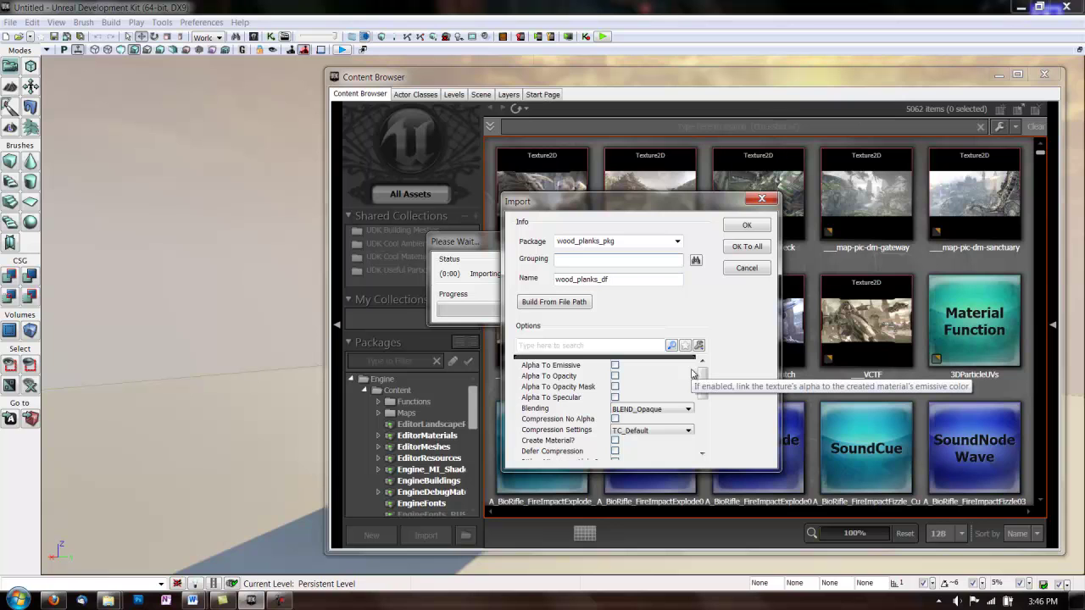
type("Textures")
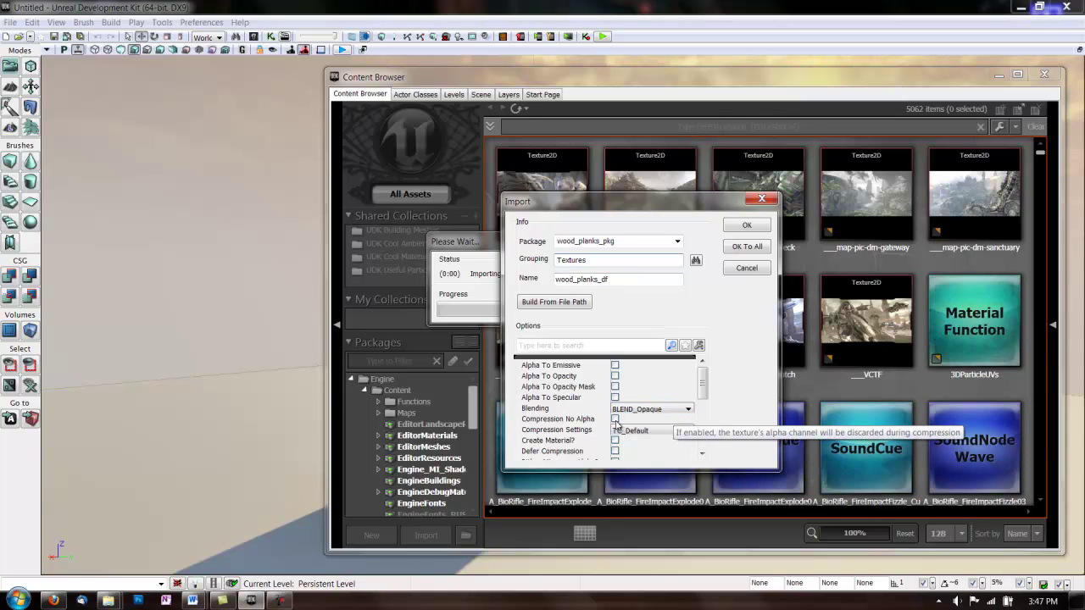
left_click(615, 419)
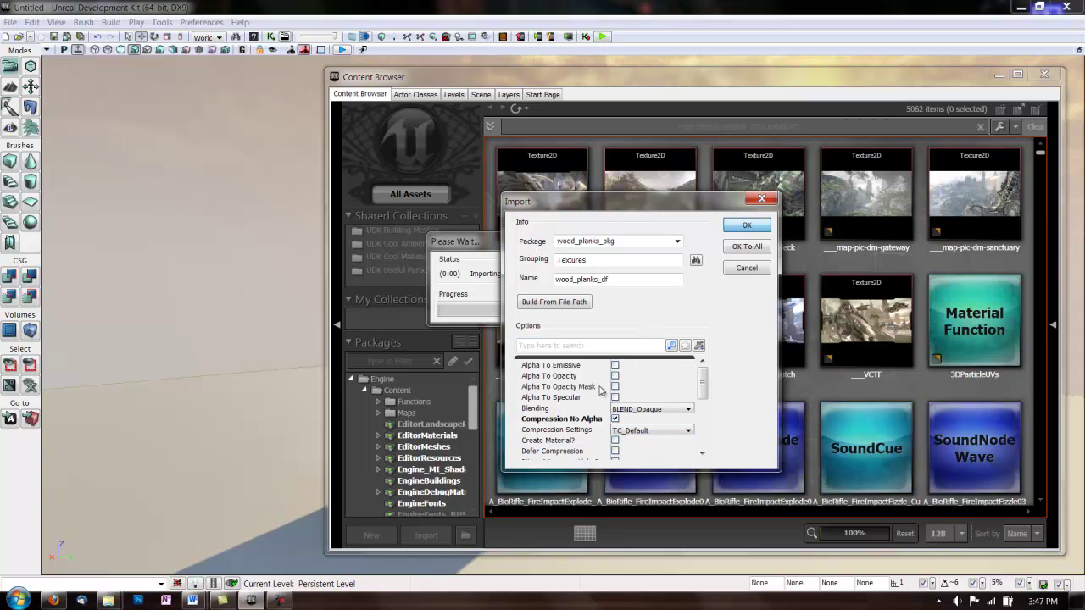
key("Return")
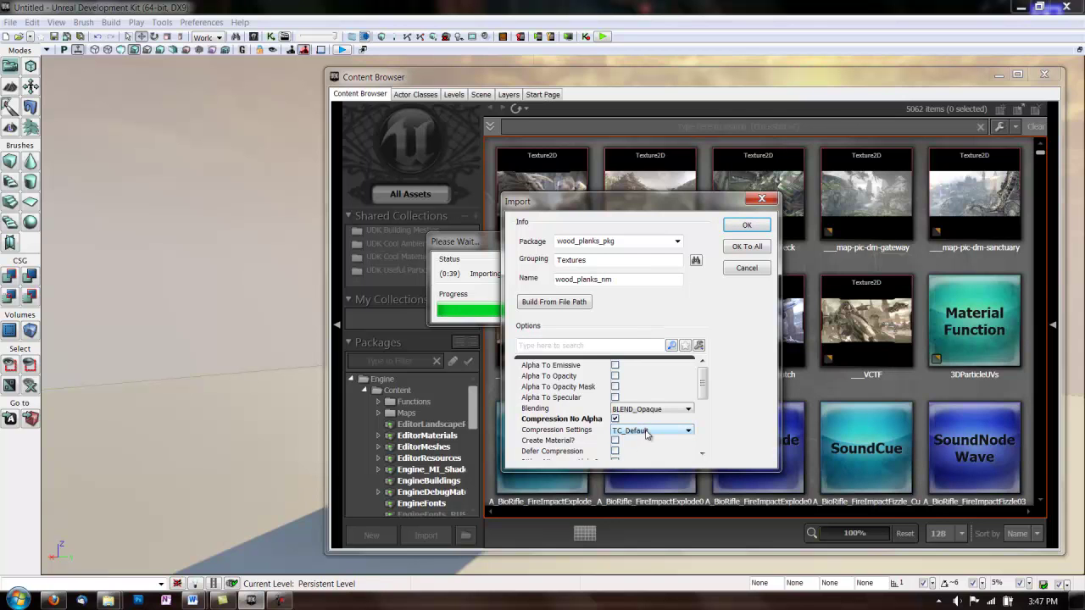
Import wood_planks_nm with TC_Normalmap compression and wood_planks_sp with default compression.
left_click(649, 430)
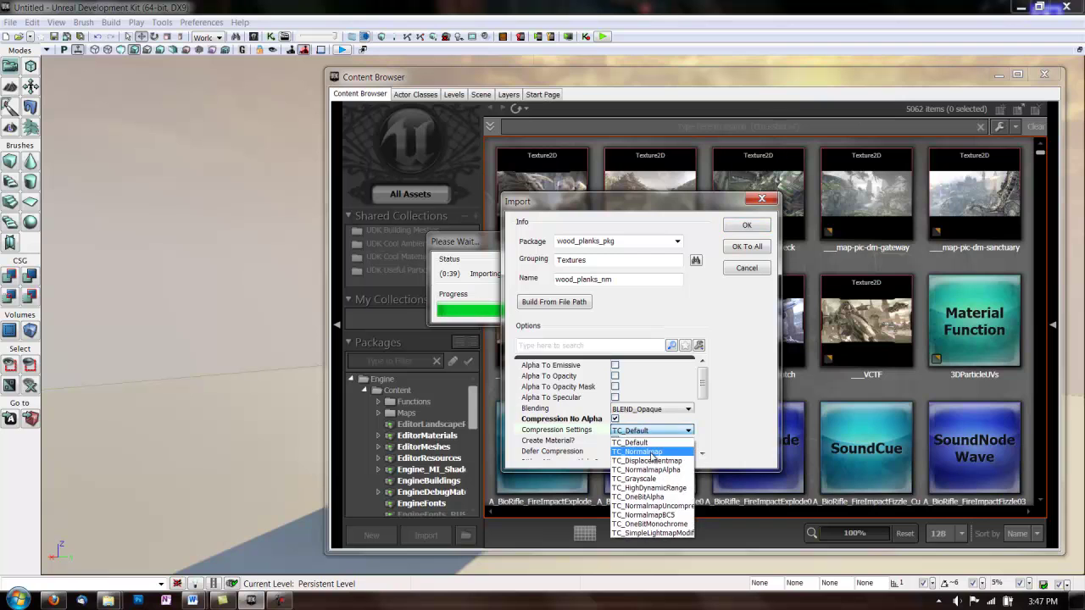
left_click(650, 453)
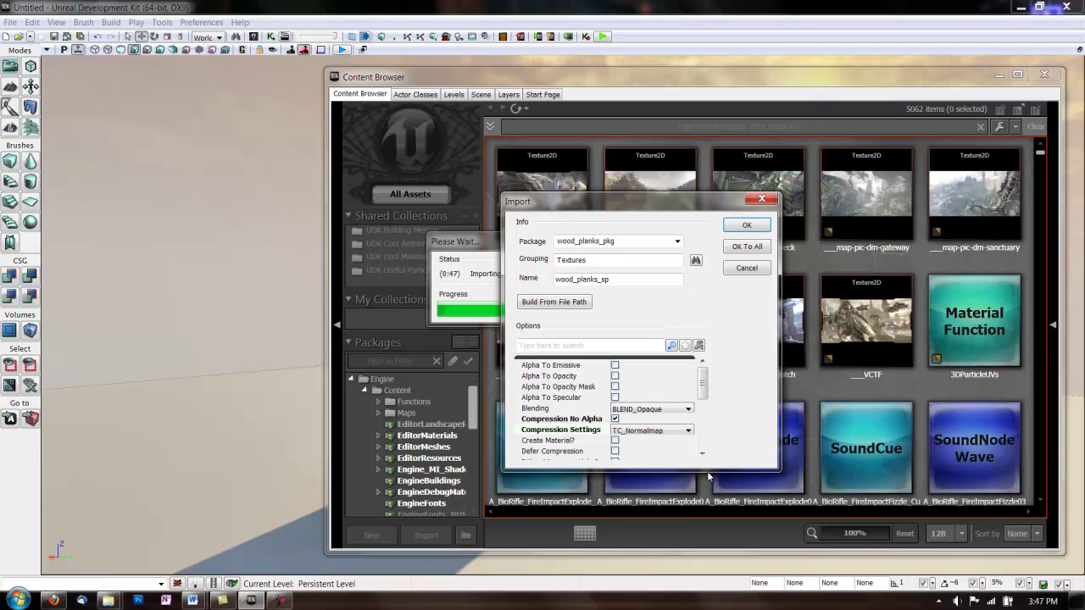
left_click(666, 432)
left_click(642, 442)
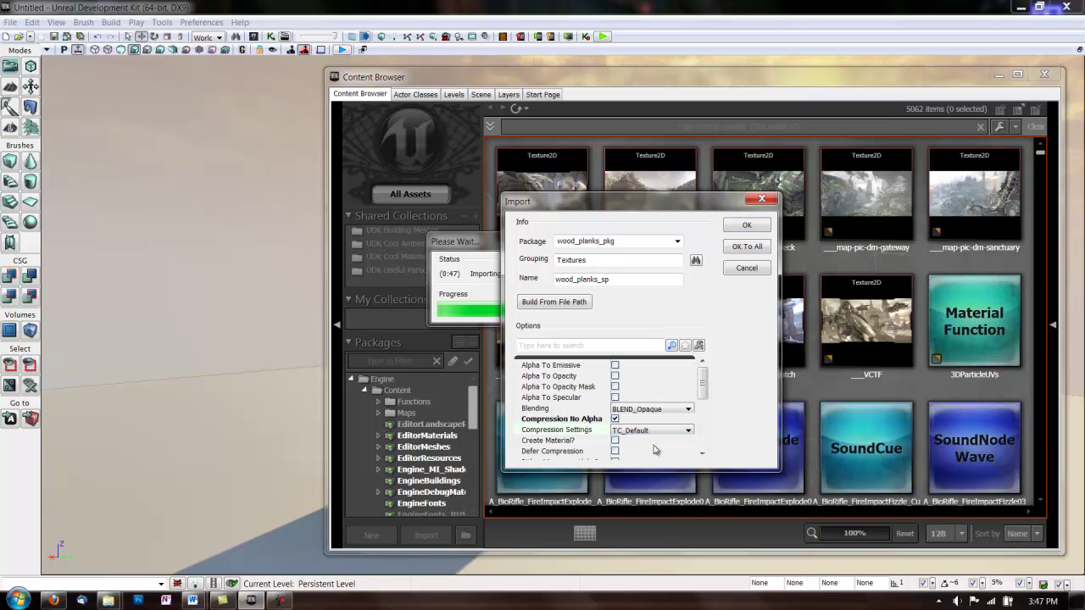
left_click(741, 226)
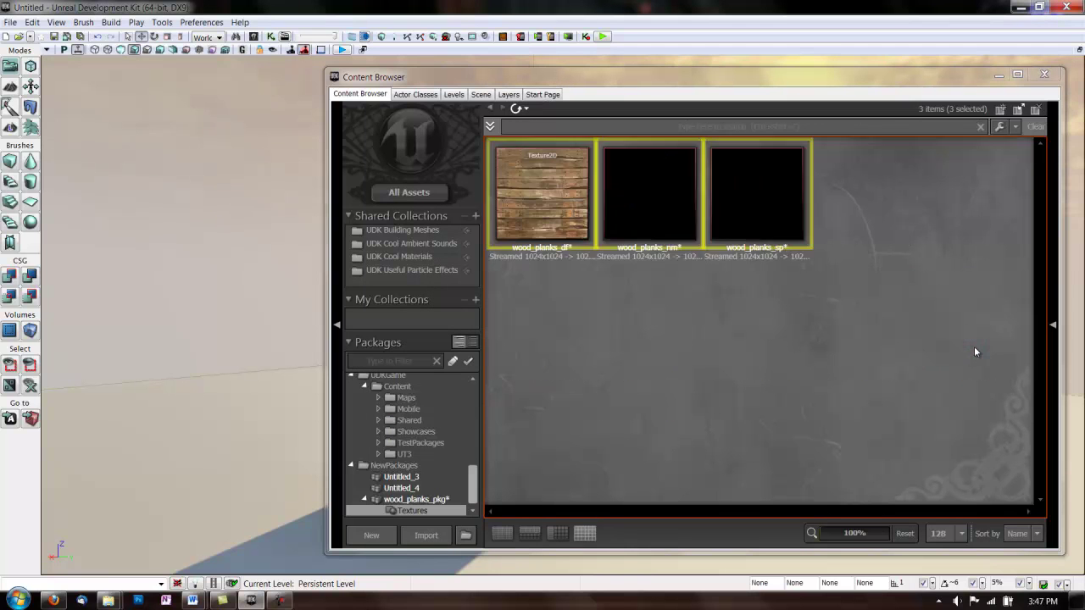
Create a Material factory asset named wood_planks_mat_01 under grouping Materials in wood_planks_pkg.
left_click(441, 500)
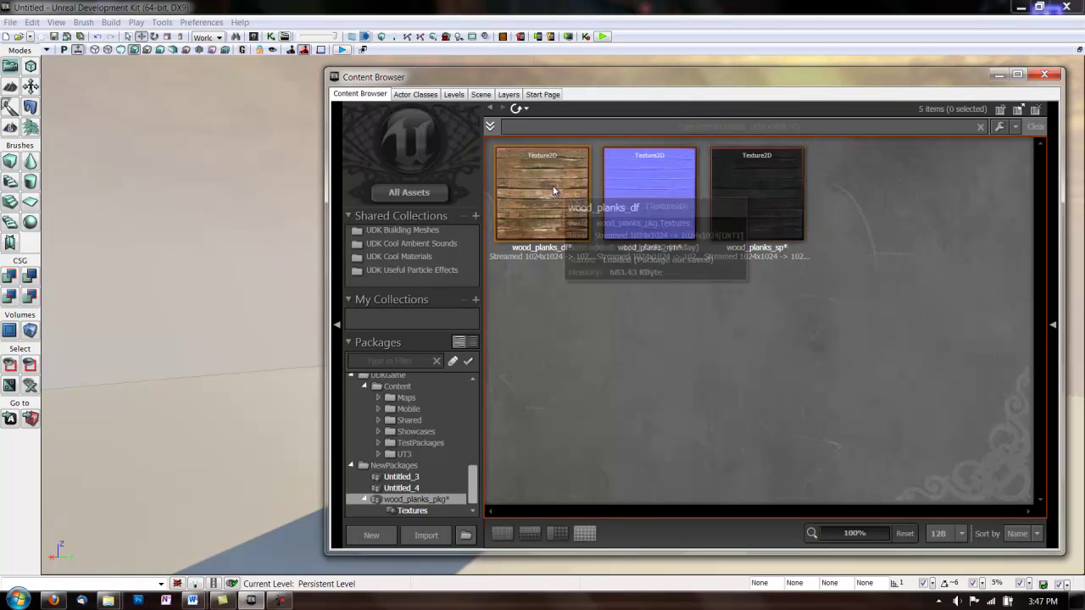
left_click(373, 535)
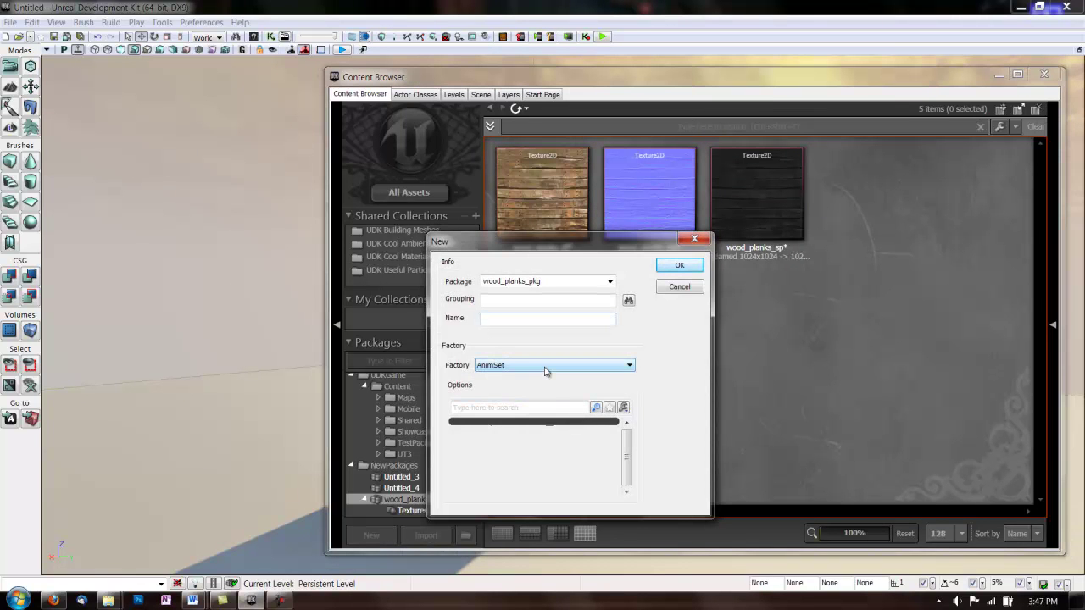
left_click(547, 300)
type("Materials")
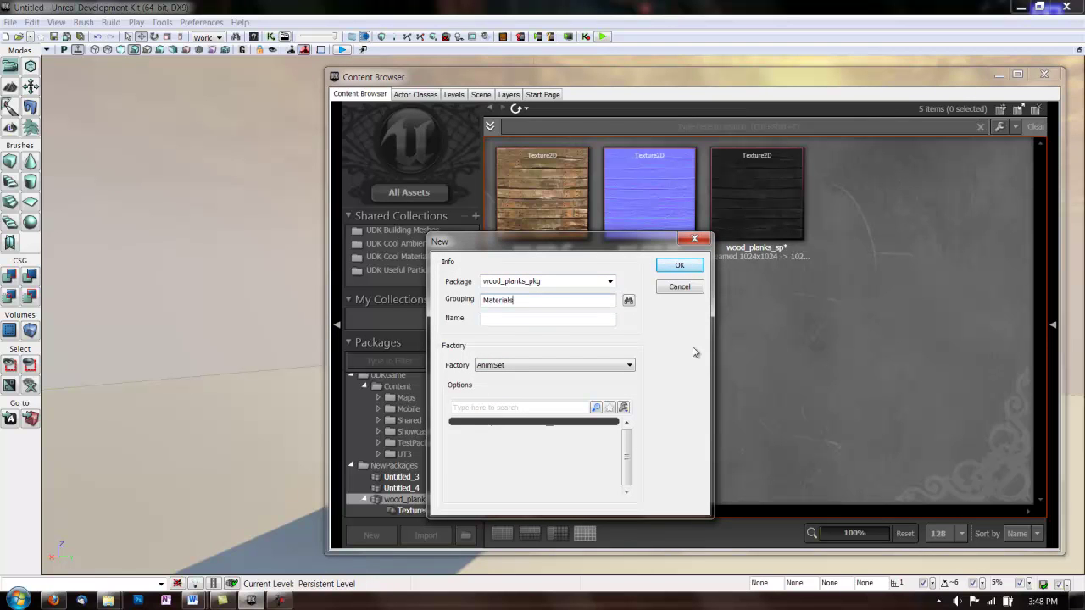
key("Tab")
type("wood_plank")
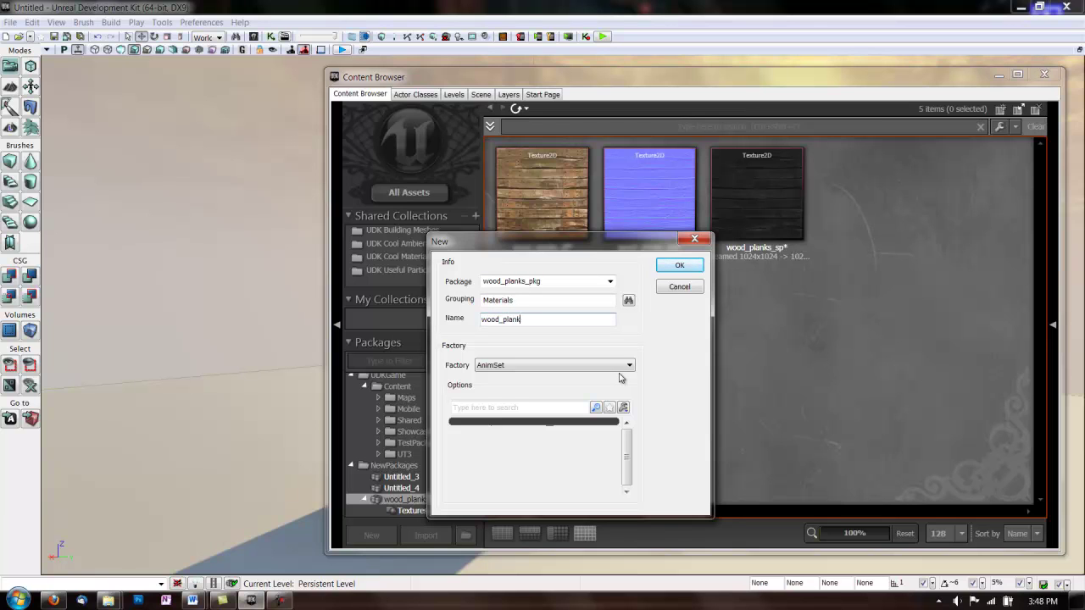
type("s_mat_01")
left_click(618, 368)
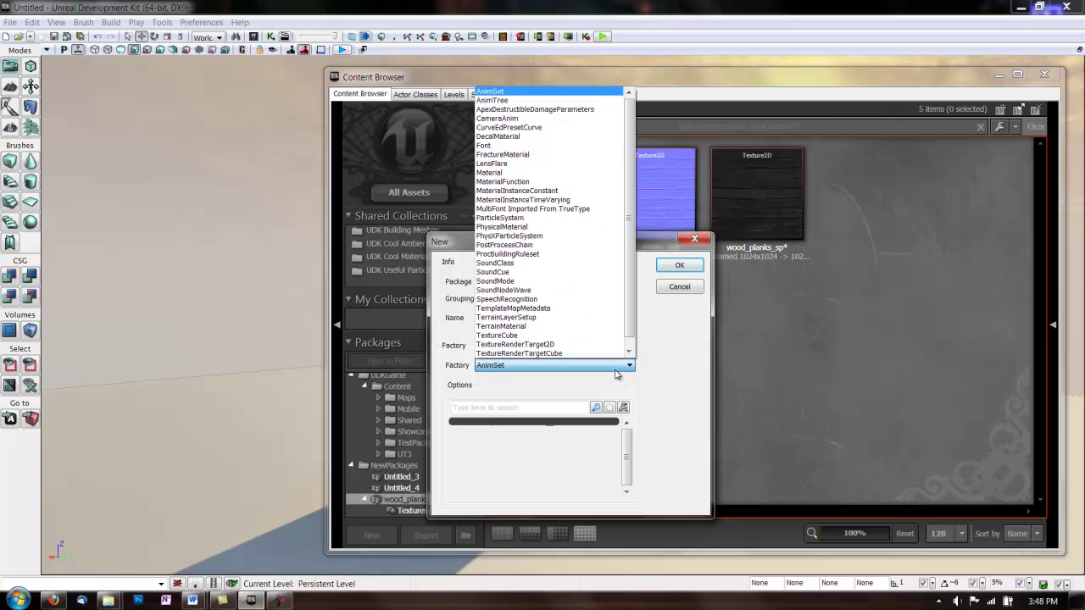
left_click(543, 172)
left_click(663, 266)
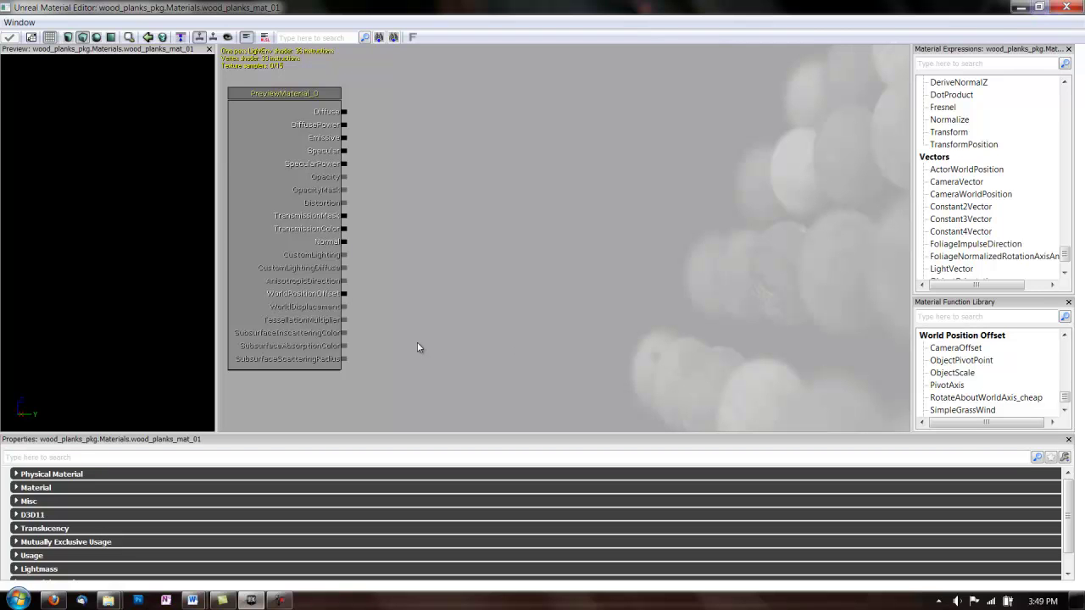
Add the wood_planks_sp and wood_planks_nm textures from the Content Browser to the material graph.
left_click(1038, 7)
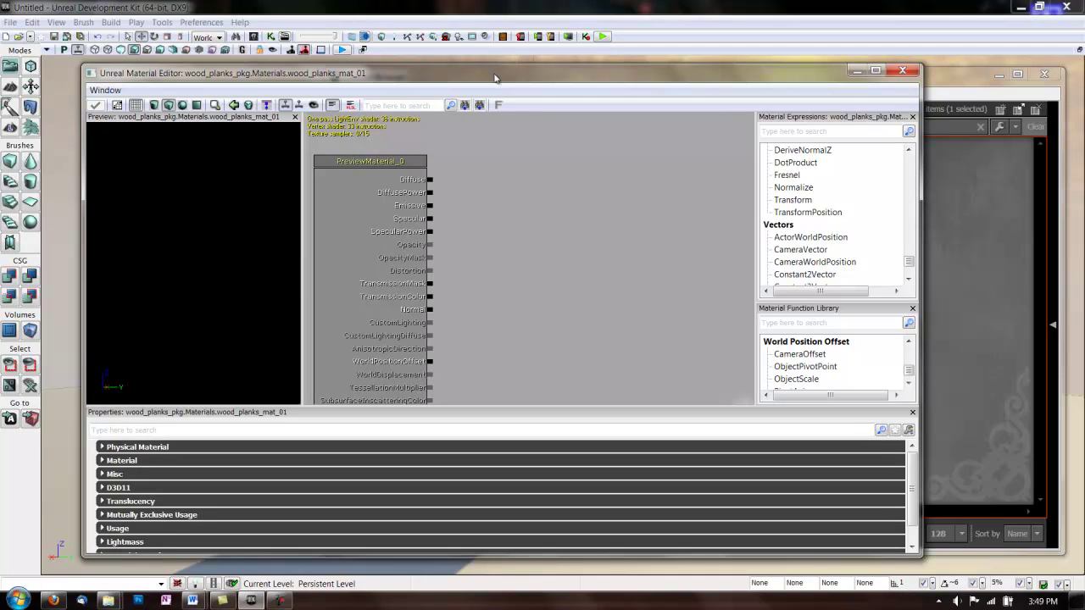
left_click_drag(491, 77, 430, 53)
left_click(929, 293)
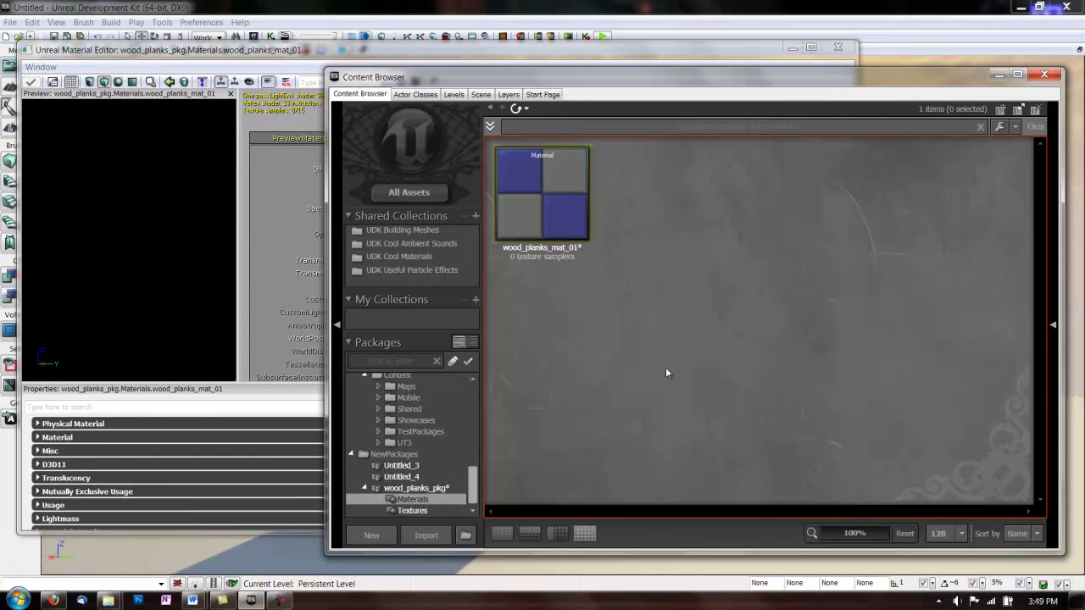
left_click(407, 499)
left_click(407, 489)
left_click(538, 211)
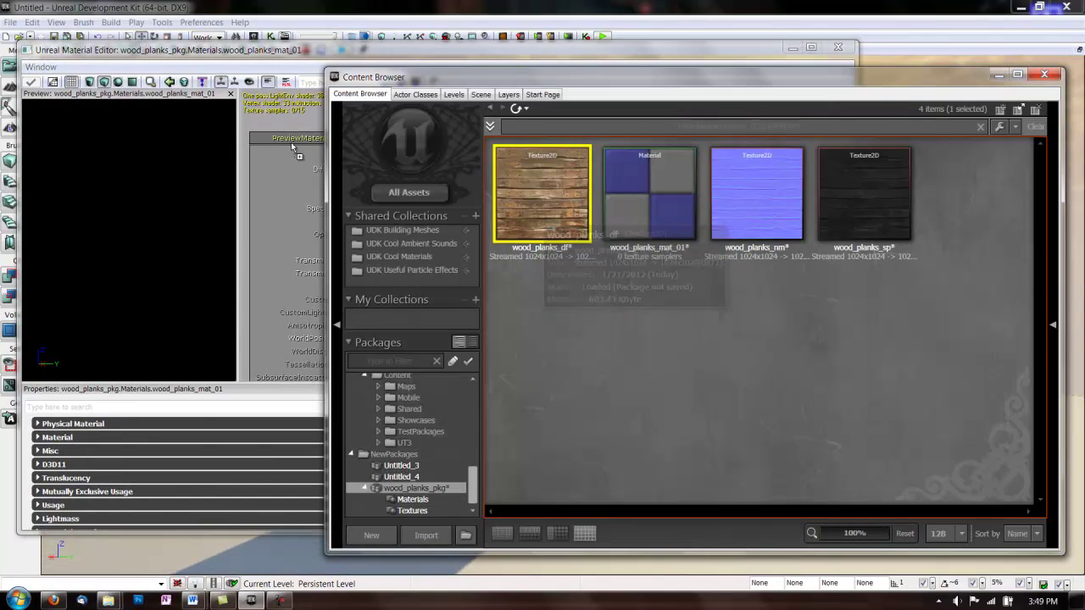
left_click(288, 140)
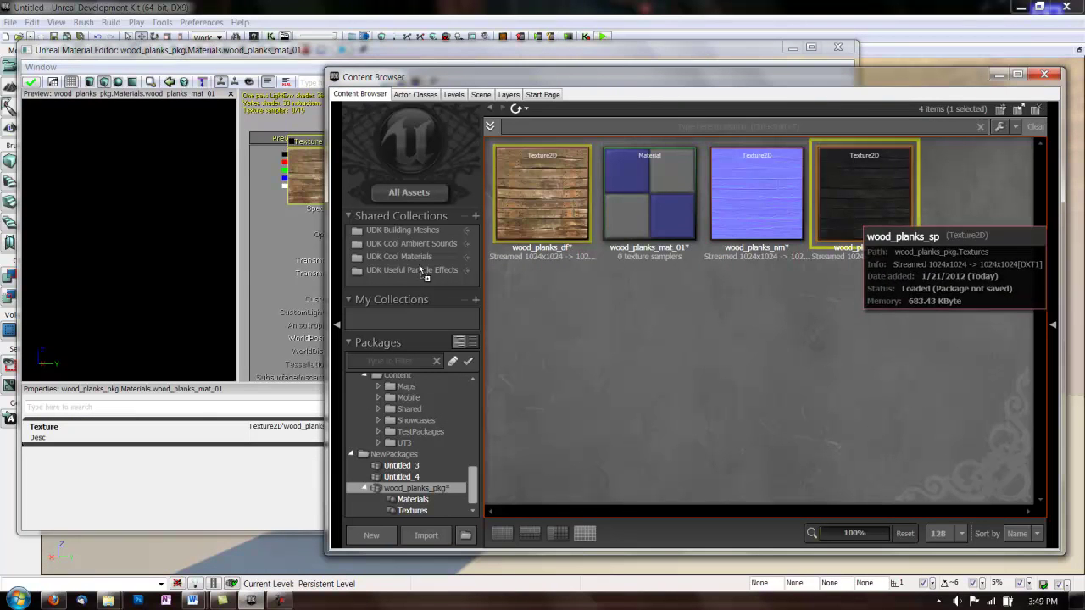
left_click_drag(421, 270, 292, 250)
left_click_drag(770, 235, 301, 342)
Maximize the Material Editor and spread the three texture nodes beside the material node.
left_click(317, 52)
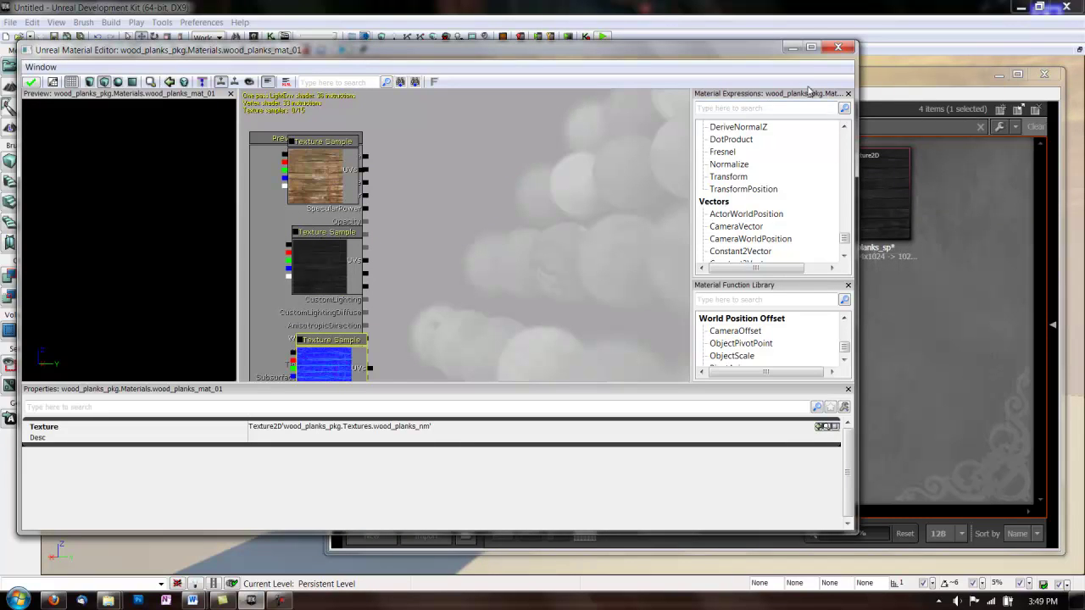
left_click(811, 46)
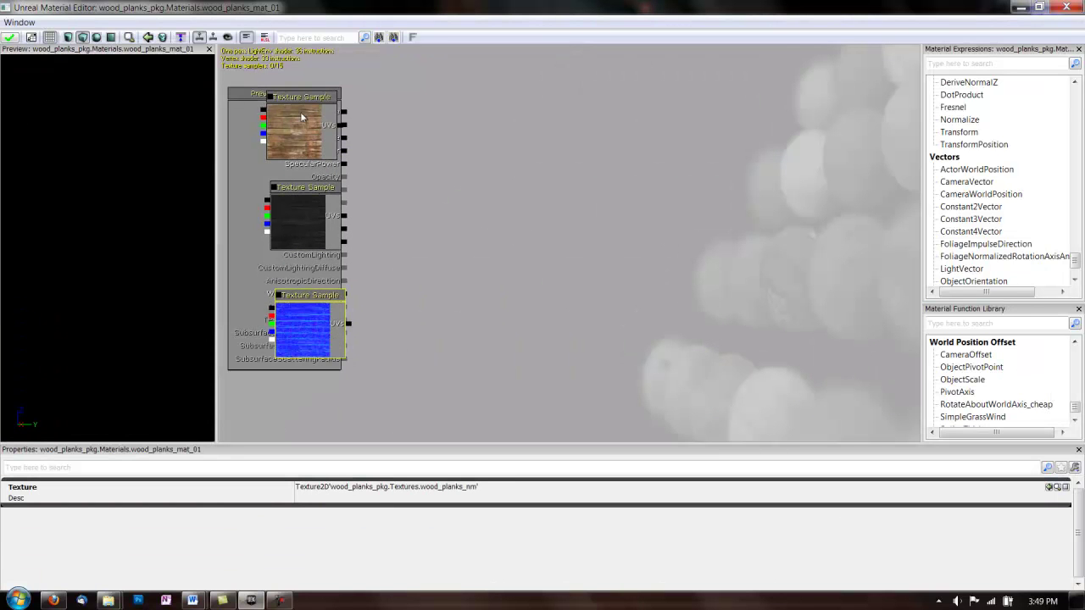
left_click(302, 117)
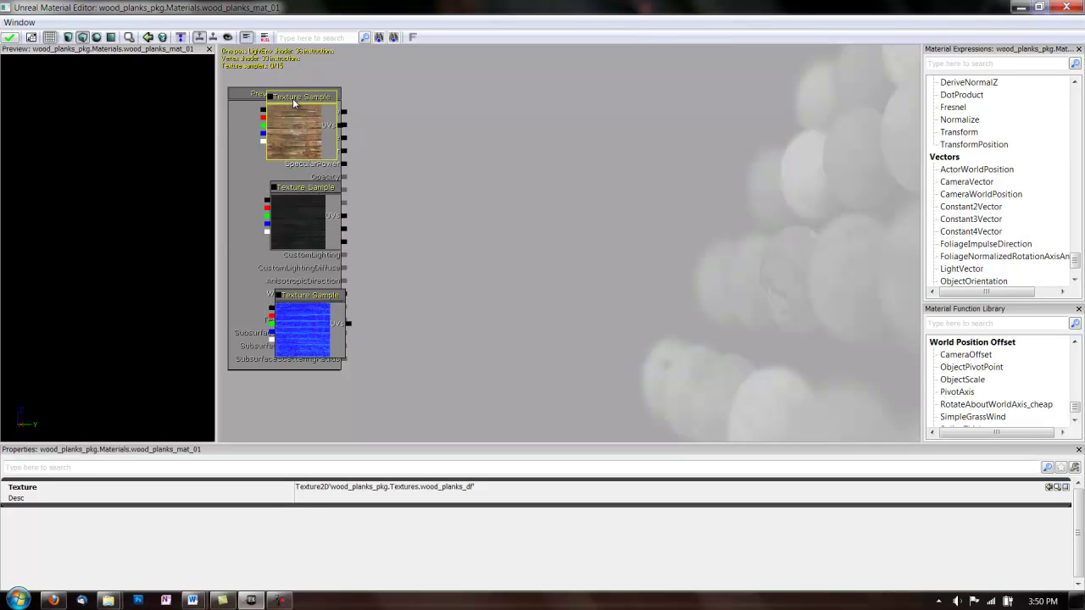
left_click_drag(296, 102, 426, 90)
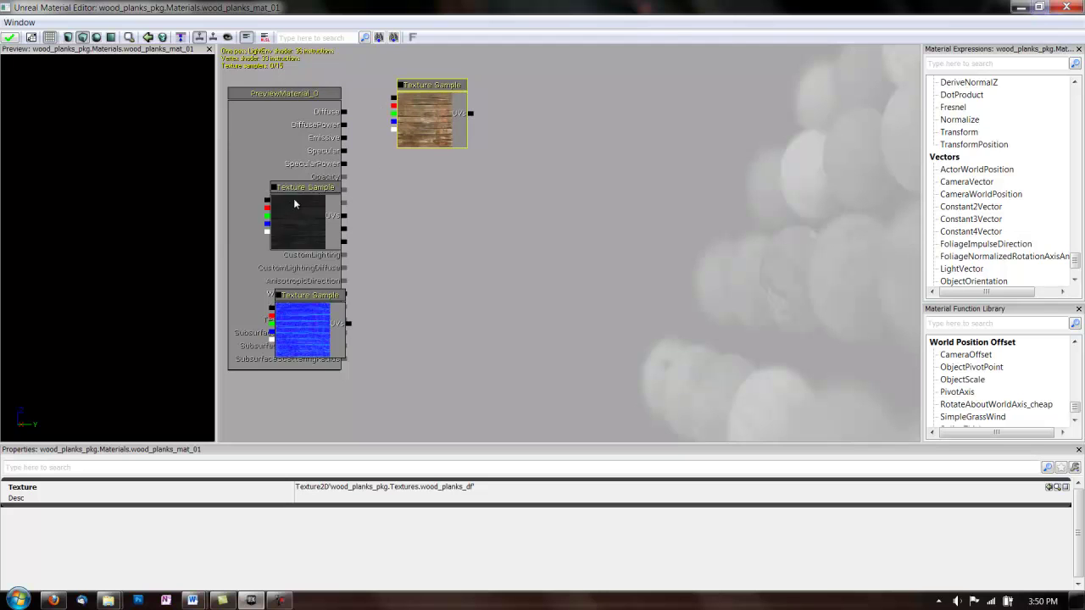
left_click_drag(298, 189, 434, 170)
left_click_drag(324, 298, 429, 245)
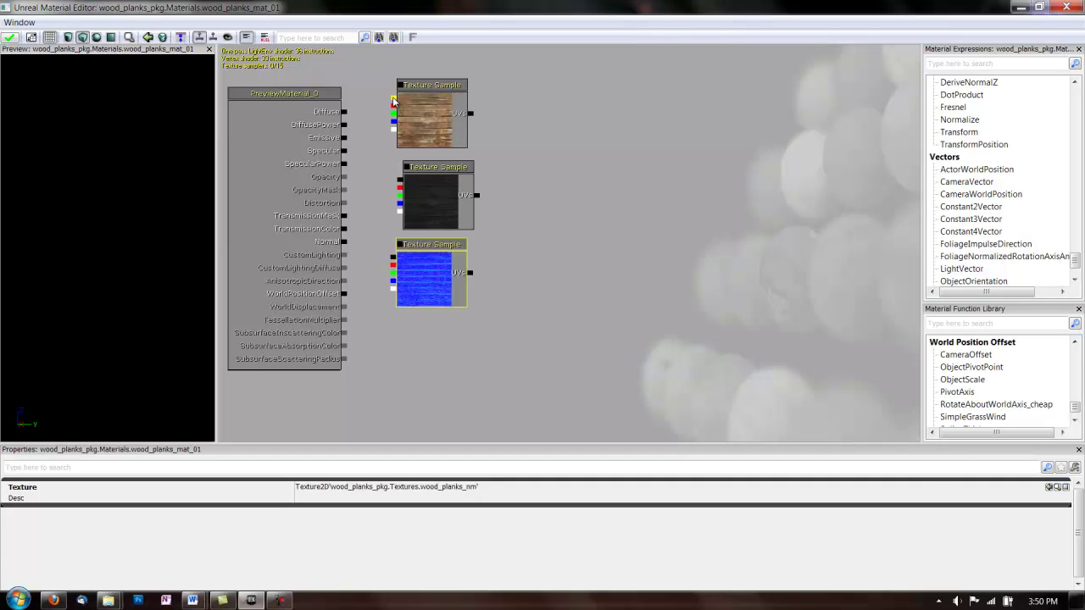
Wire the wood, dark and blue textures to Diffuse, Specular and Normal, and check the planks preview.
left_click_drag(393, 102, 346, 114)
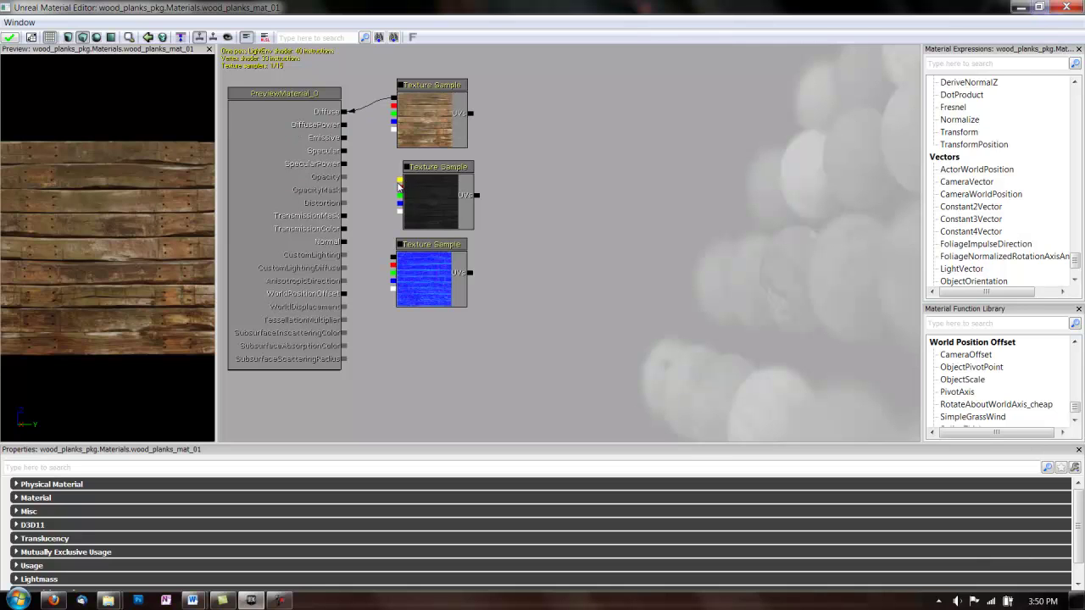
left_click_drag(399, 182, 346, 154)
mouse_move(394, 255)
left_mouse_down()
mouse_move(350, 230)
mouse_move(347, 243)
left_mouse_up()
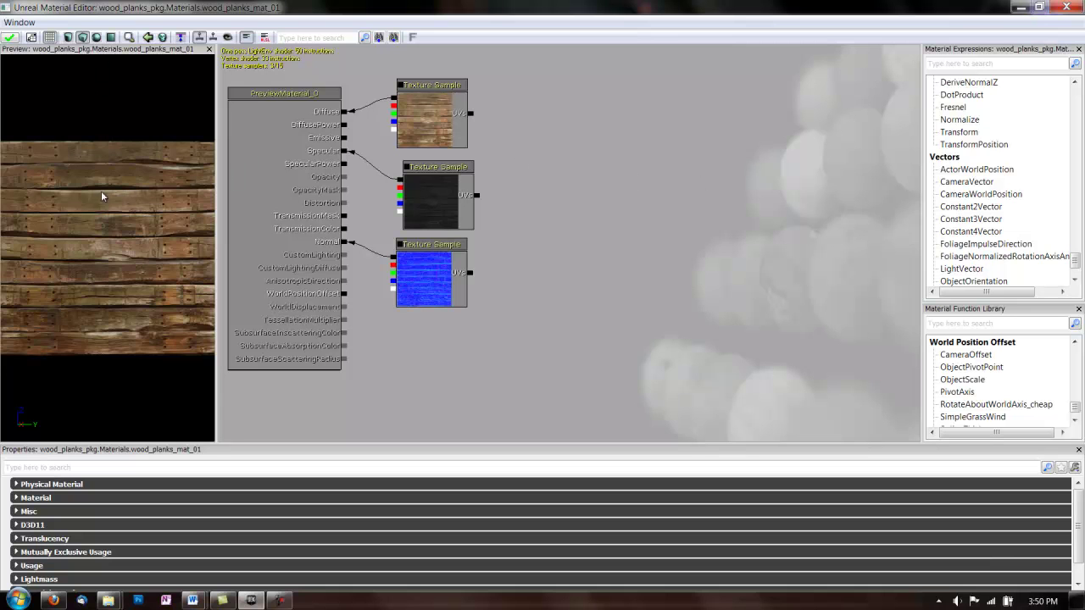
left_click_drag(101, 196, 449, 77)
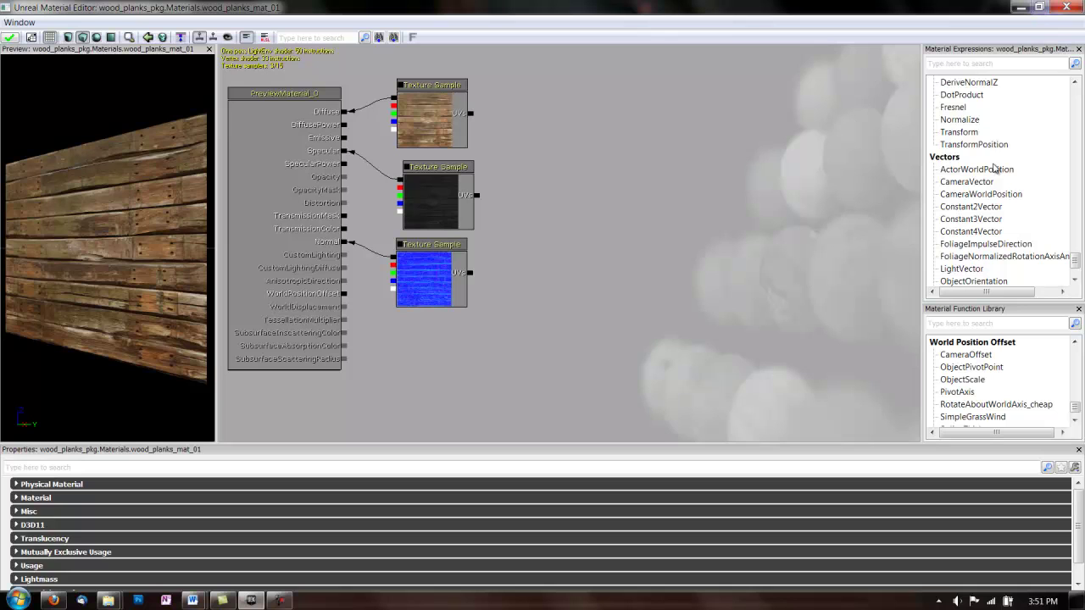
left_click(969, 64)
type("mult")
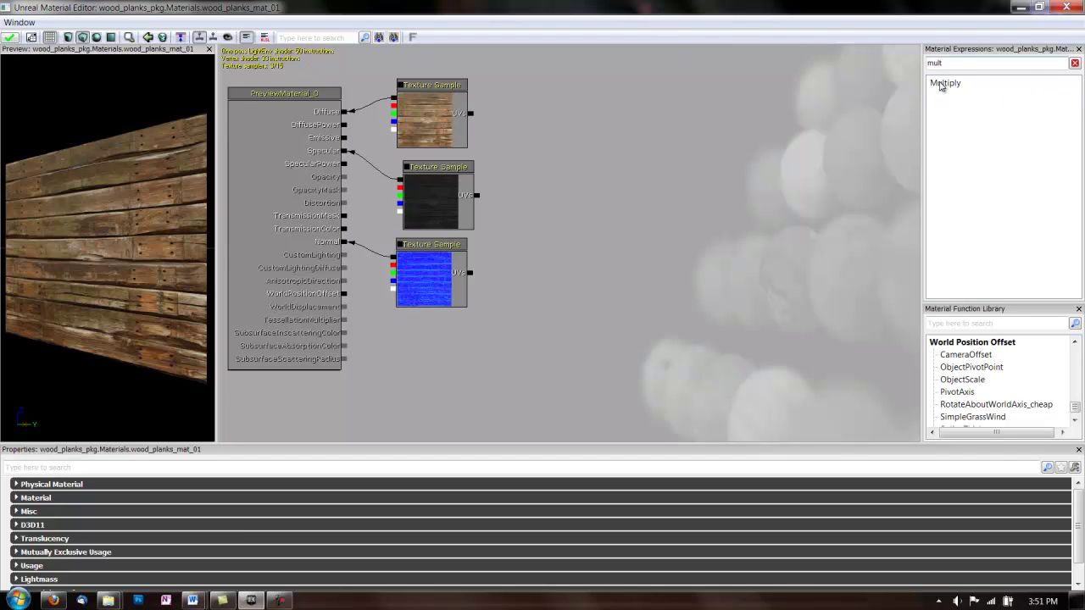
Place a Multiply node and a Constant node with value 0 in the graph.
left_click_drag(941, 85, 828, 100)
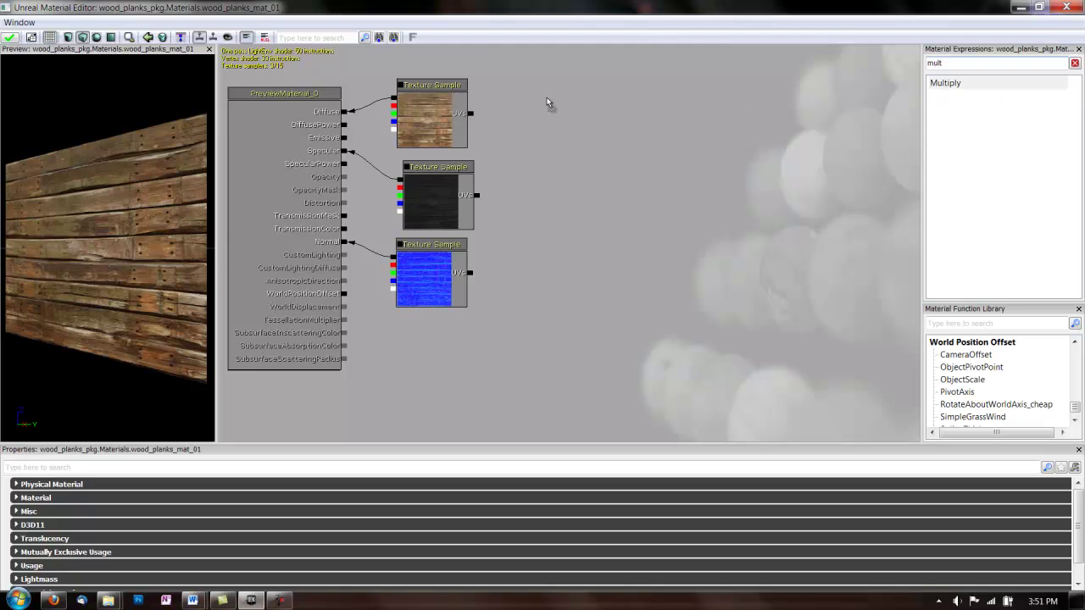
left_click_drag(547, 102, 558, 152)
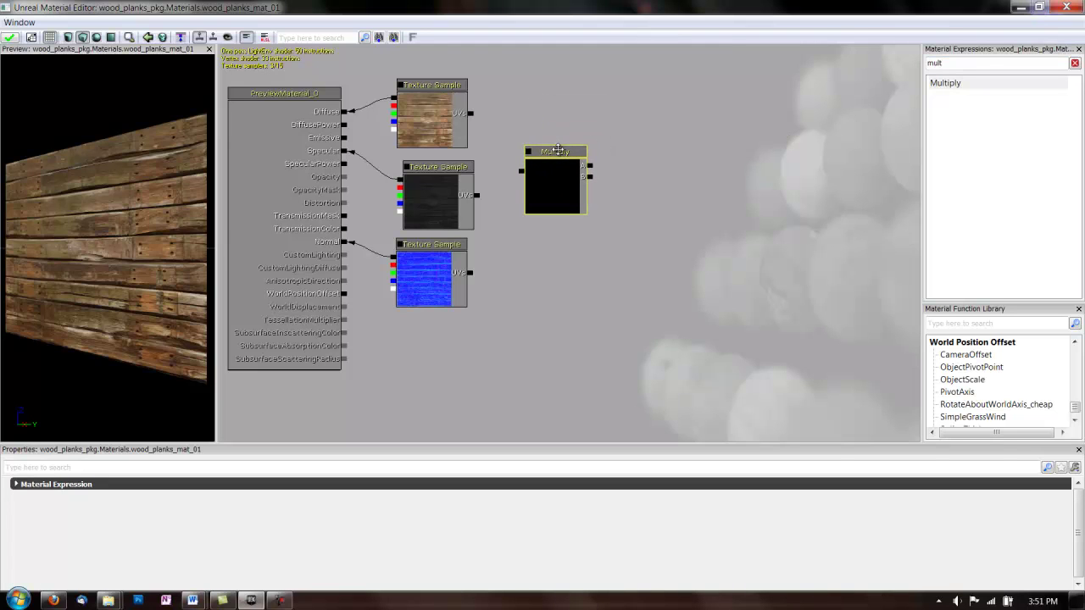
double_click(983, 62)
type("constant")
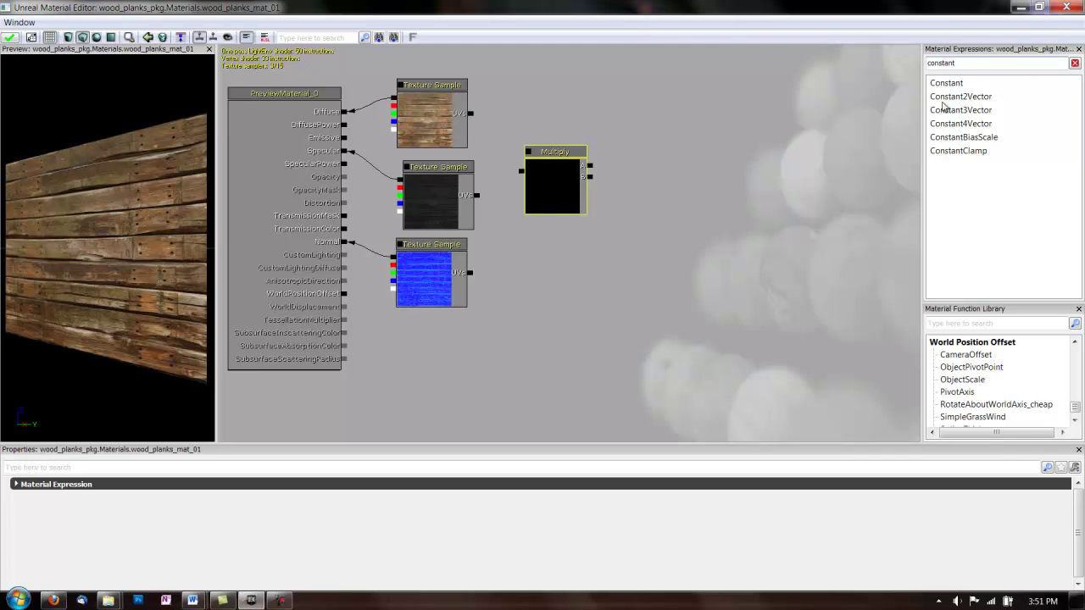
left_click(948, 85)
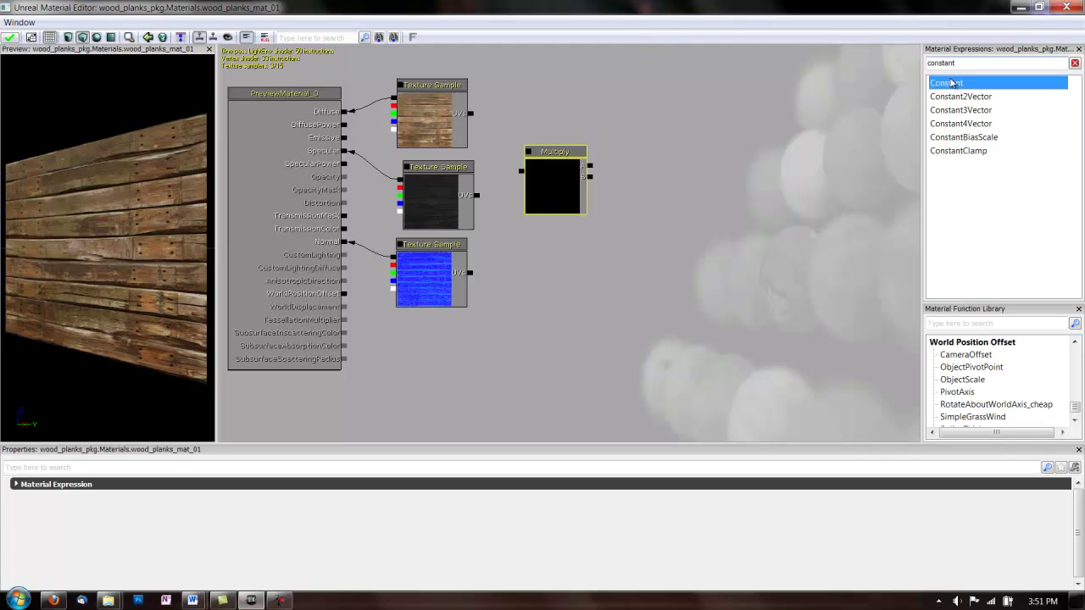
left_click(616, 215)
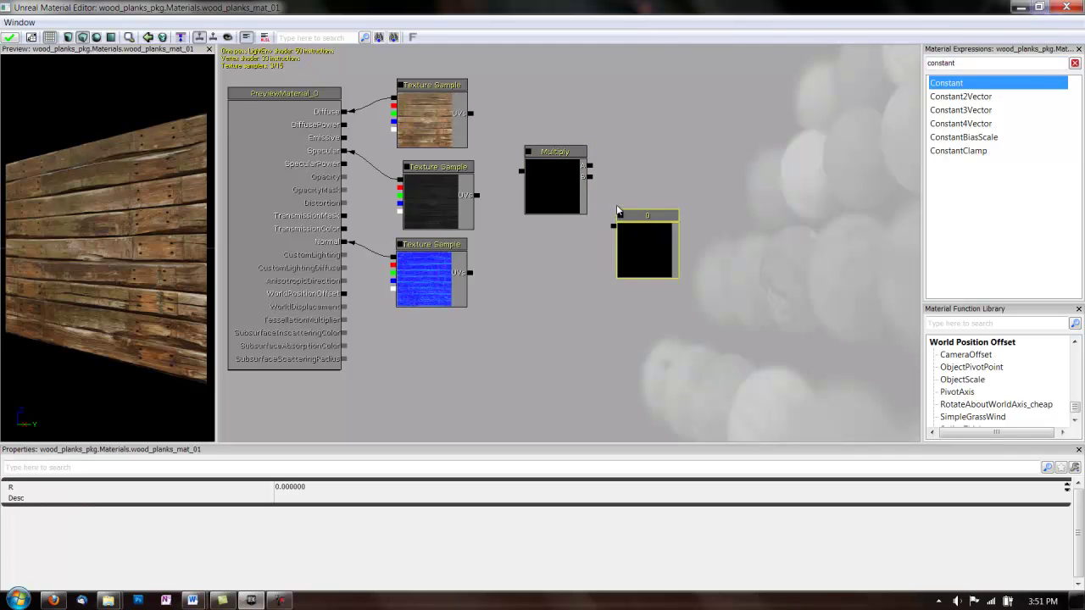
left_click(435, 173)
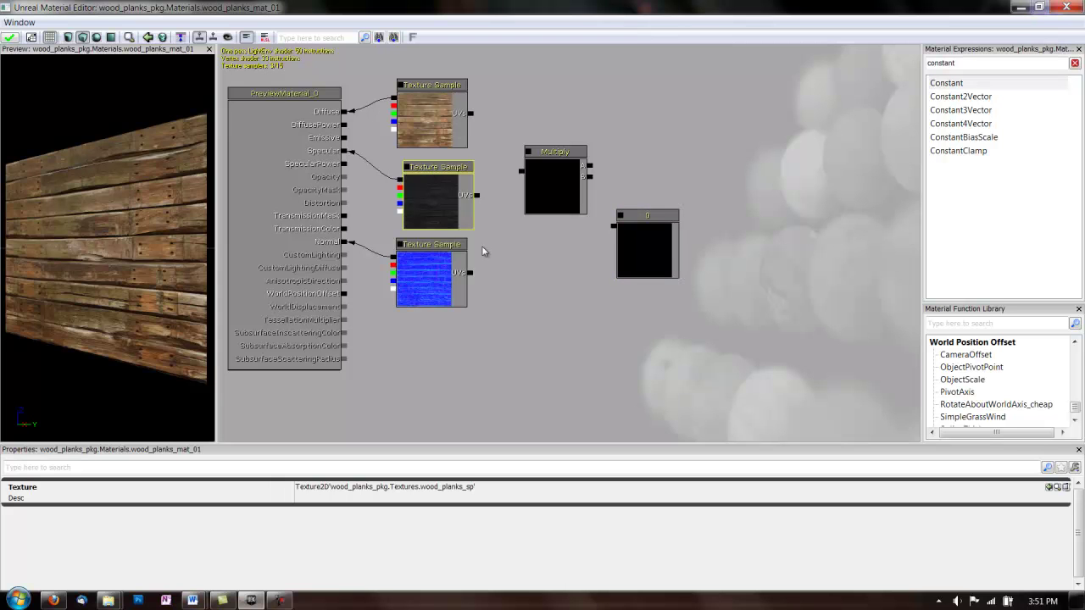
mouse_move(87, 251)
left_mouse_down()
mouse_move(116, 246)
mouse_move(59, 246)
mouse_move(213, 238)
mouse_move(62, 243)
mouse_move(160, 244)
mouse_move(80, 245)
mouse_move(92, 250)
mouse_move(99, 232)
mouse_move(163, 231)
mouse_move(85, 230)
left_mouse_up()
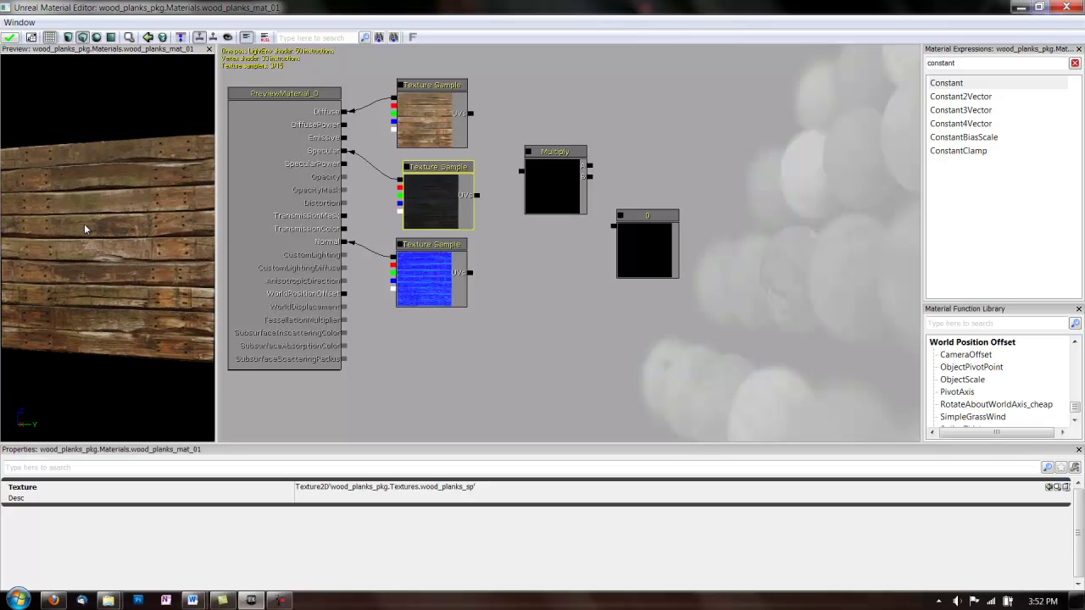
Reroute the specular texture into Multiply A with the 0 Constant in B, feeding Multiply into Specular.
right_click(400, 182)
left_click(423, 174)
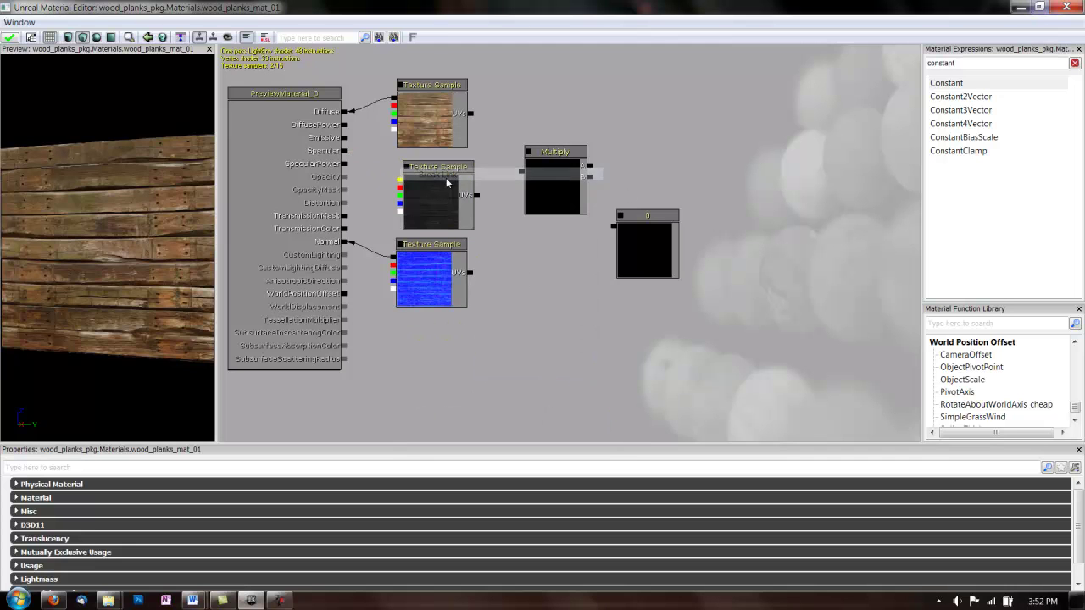
left_click(440, 169)
mouse_move(440, 170)
left_mouse_down()
mouse_move(526, 160)
mouse_move(447, 162)
left_mouse_up()
left_click(557, 153)
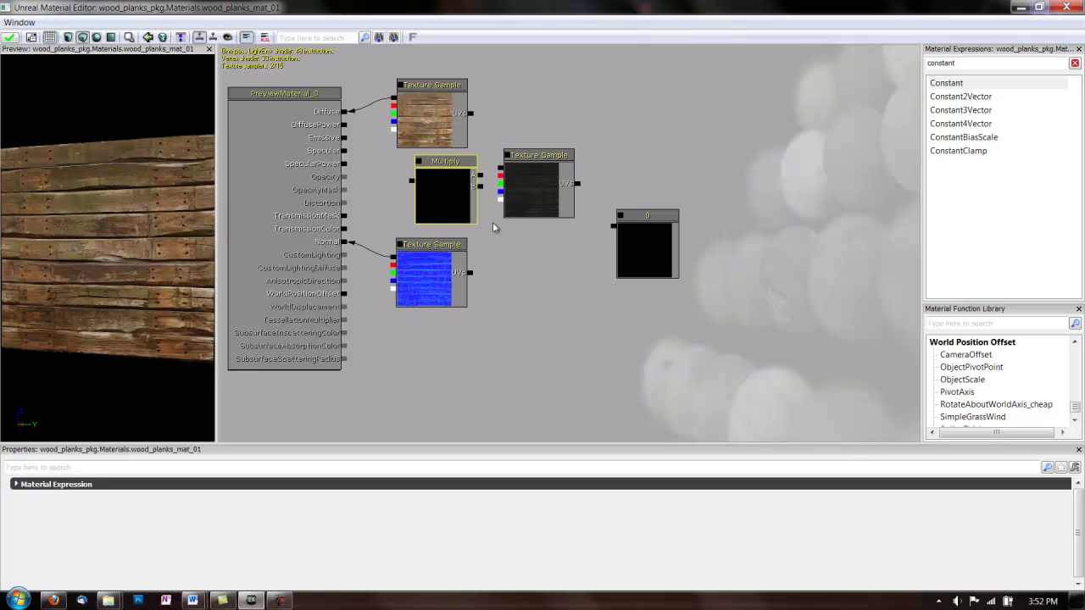
left_click(537, 158)
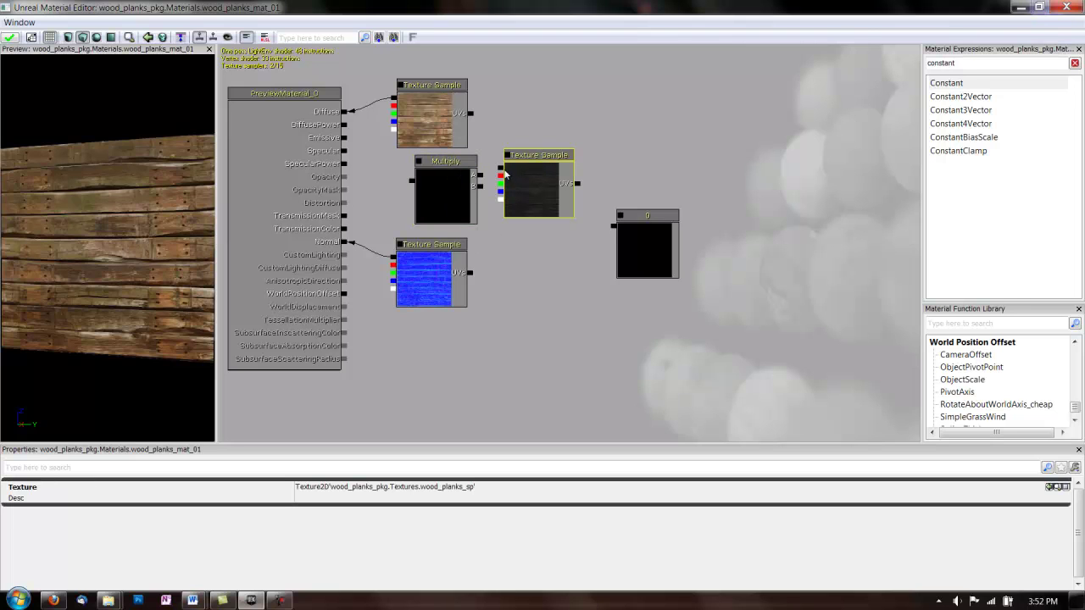
left_click_drag(501, 172, 486, 179)
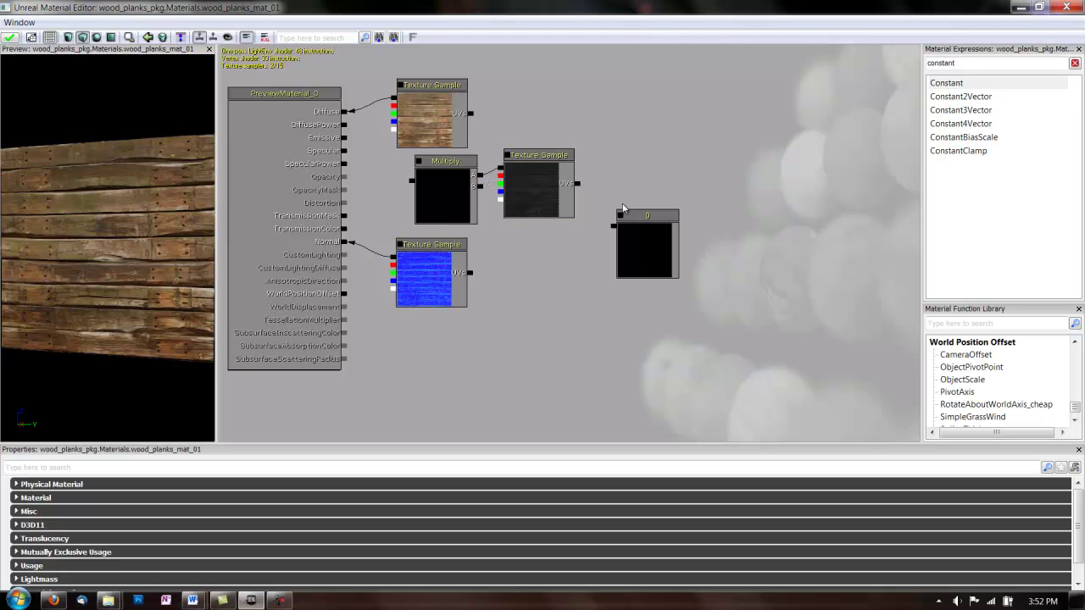
left_click_drag(647, 216, 482, 190)
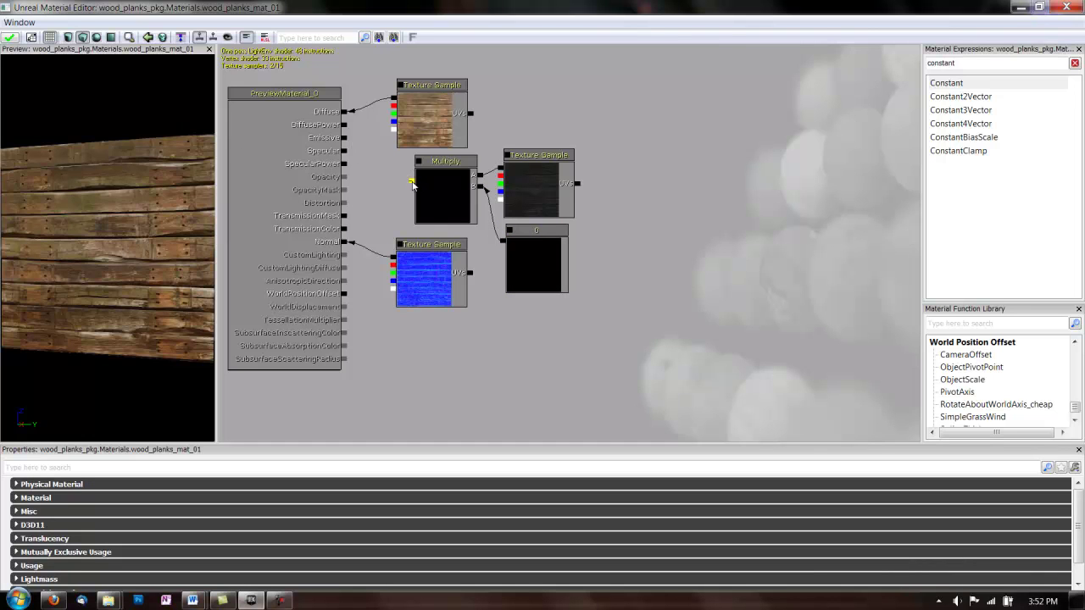
left_click_drag(361, 168, 345, 156)
Raise the Multiply's Constant R value from 0 through 1 and 5 to 10.
left_click(550, 260)
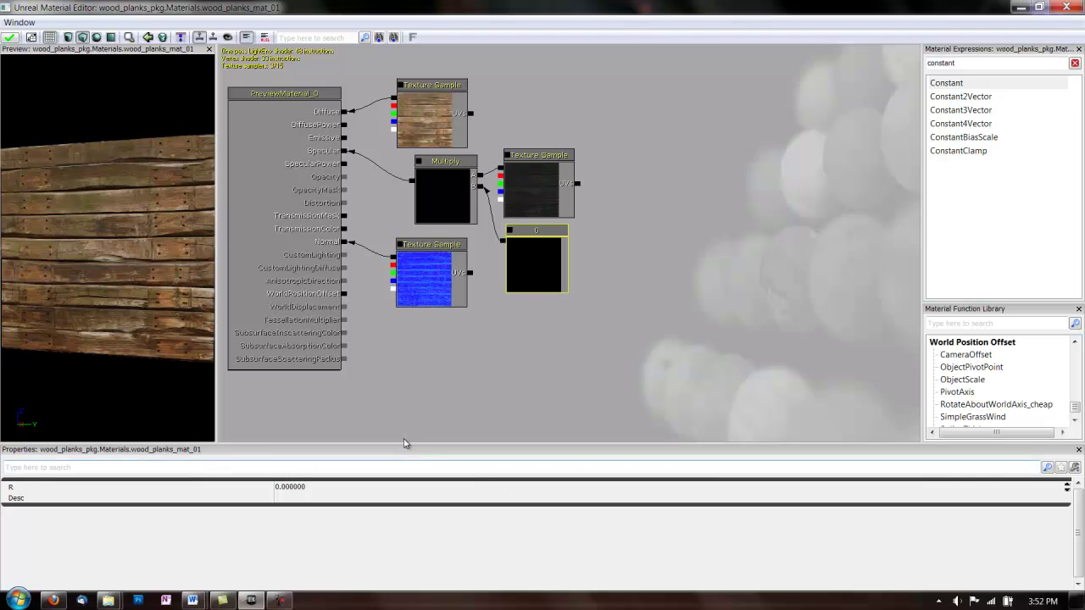
left_click(312, 489)
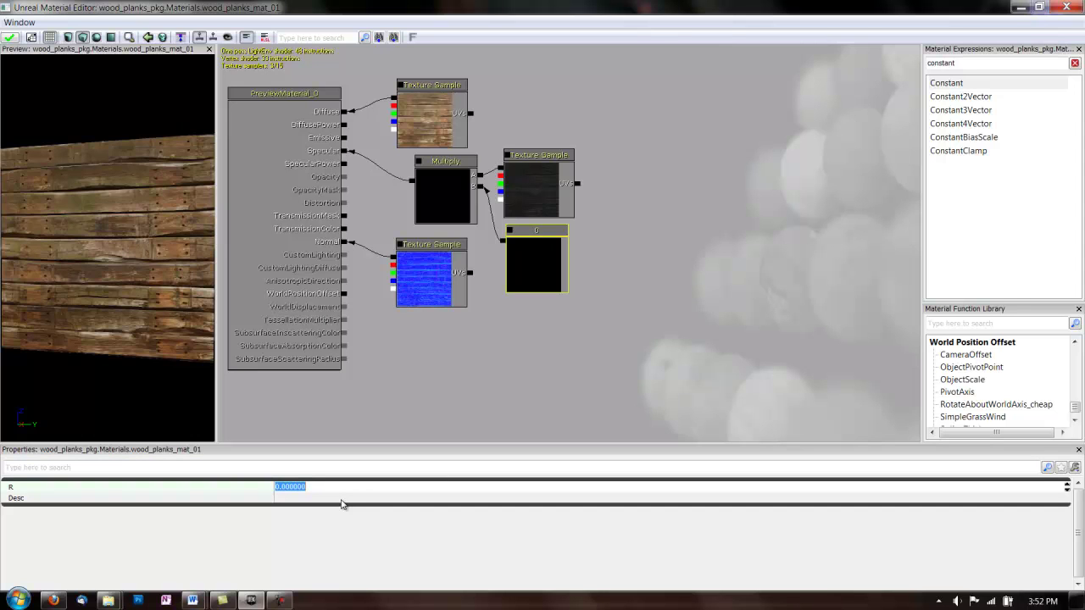
type("1")
key("Return")
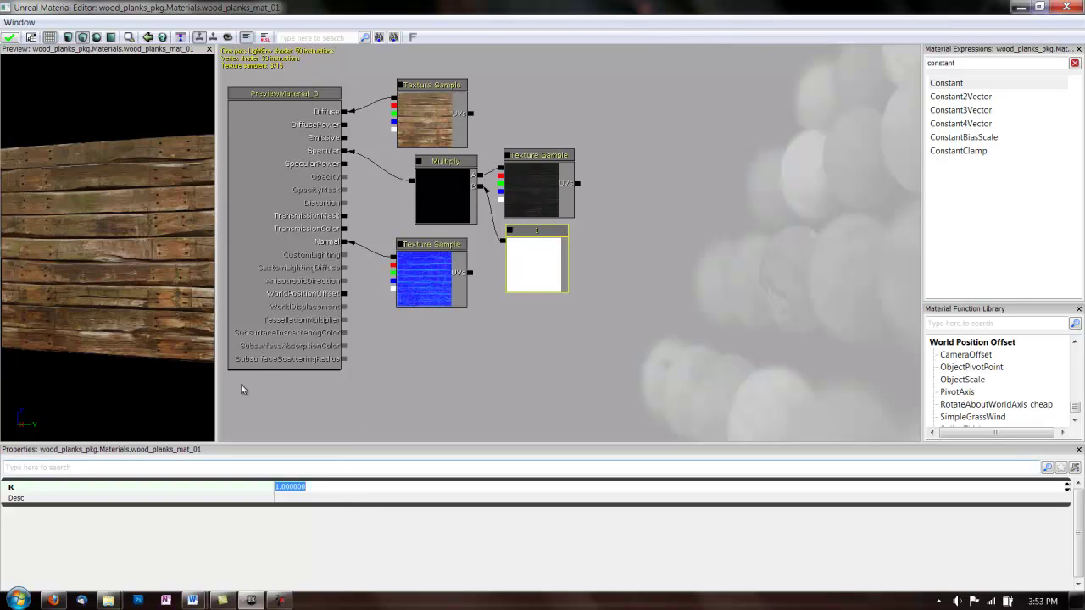
left_click_drag(126, 305, 111, 298)
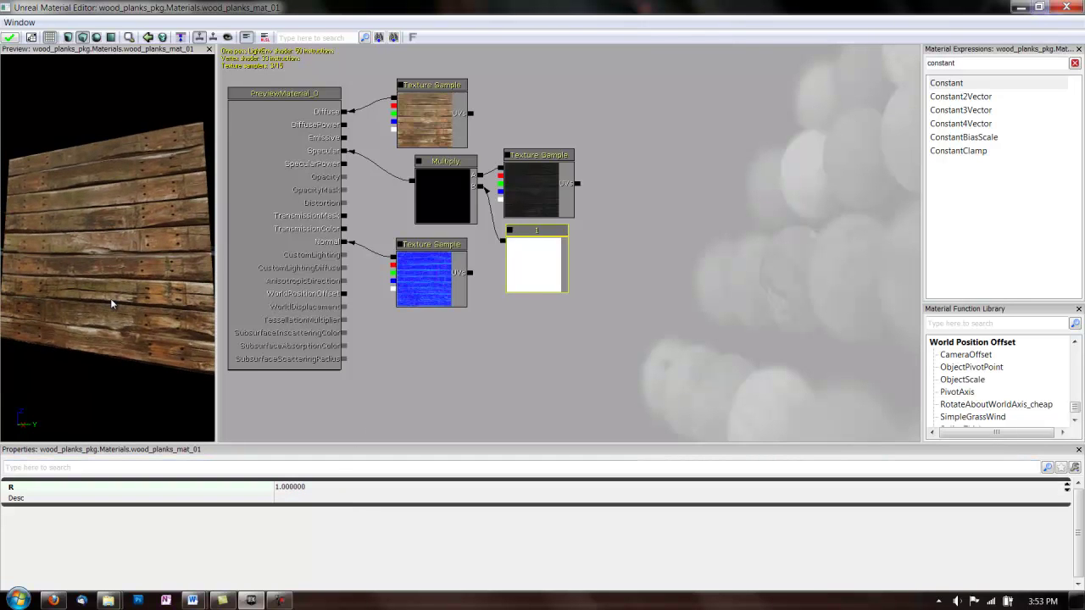
left_click(305, 490)
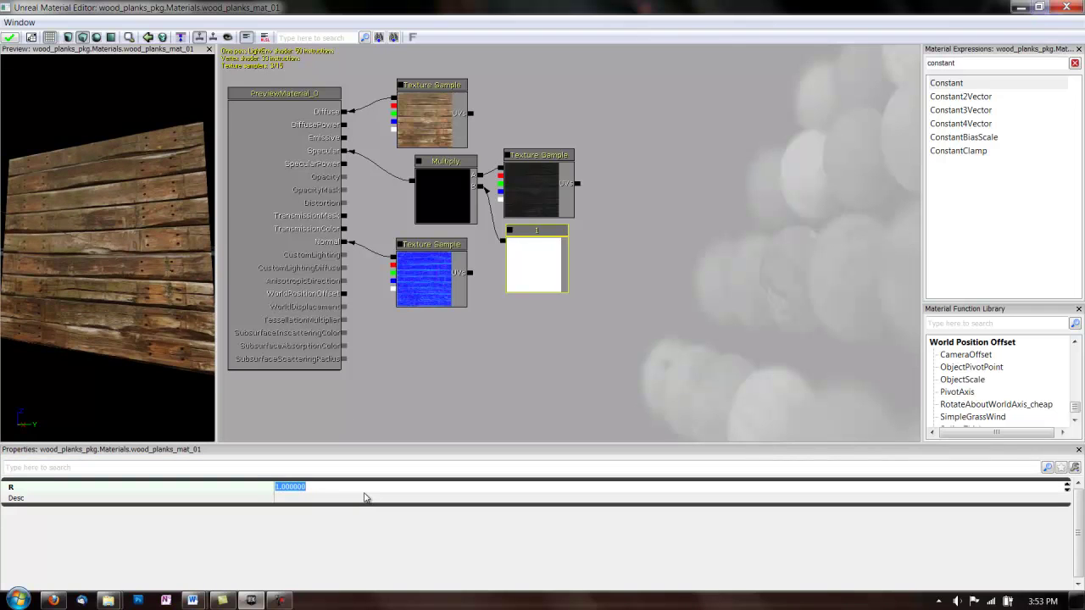
type("5")
key("Return")
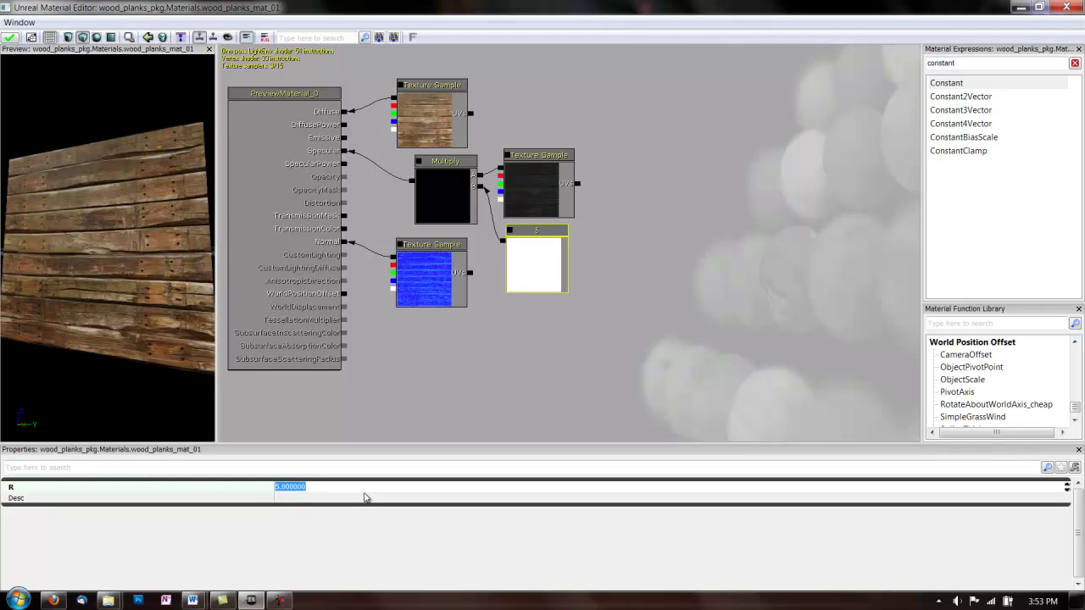
type("10")
key("Return")
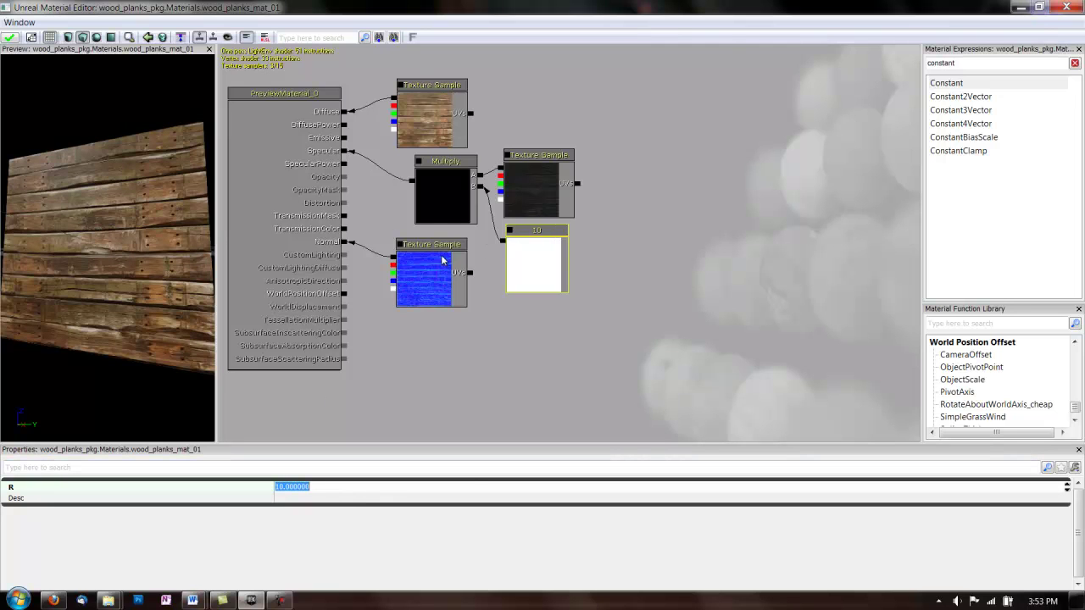
left_click(435, 247)
Move the normal-map node lower and add a new Constant feeding Specular Power.
left_click_drag(434, 246, 424, 345)
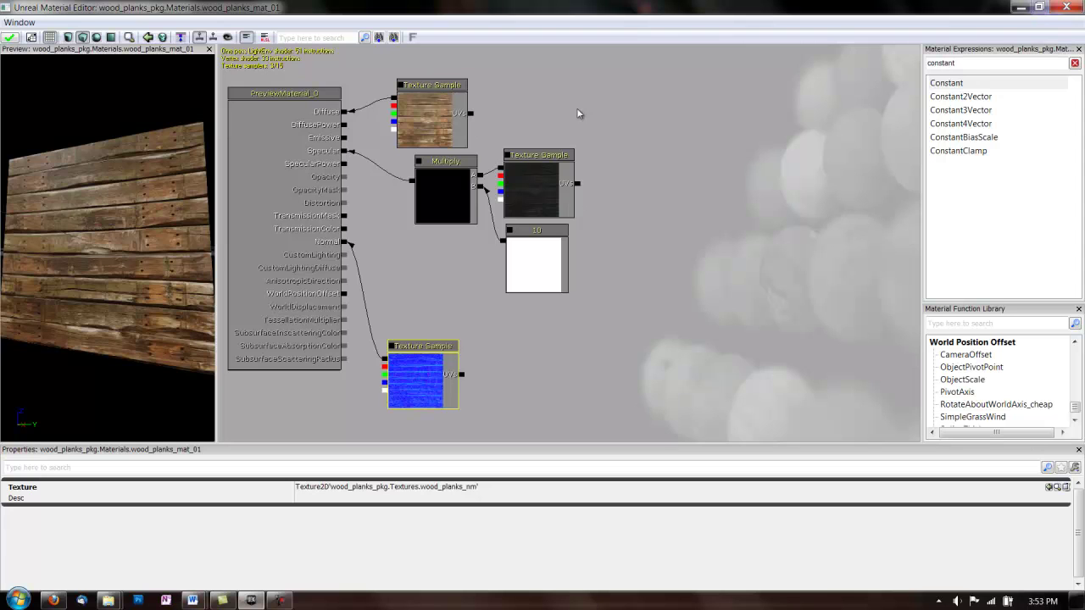
left_click(954, 86)
left_click_drag(954, 85, 346, 167)
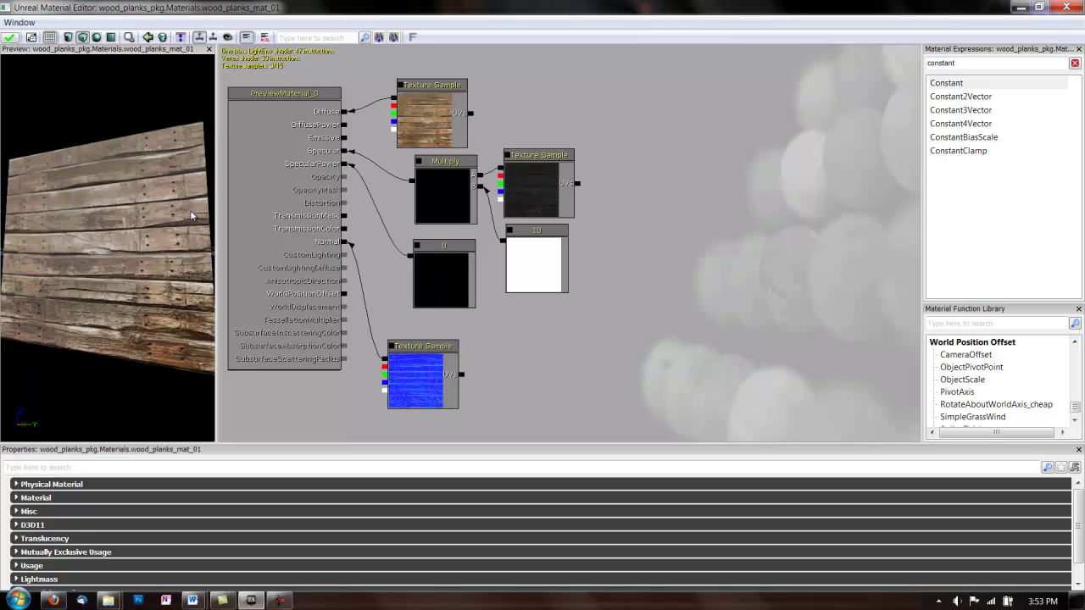
left_click_drag(129, 261, 76, 299)
left_click_drag(23, 247, 69, 265)
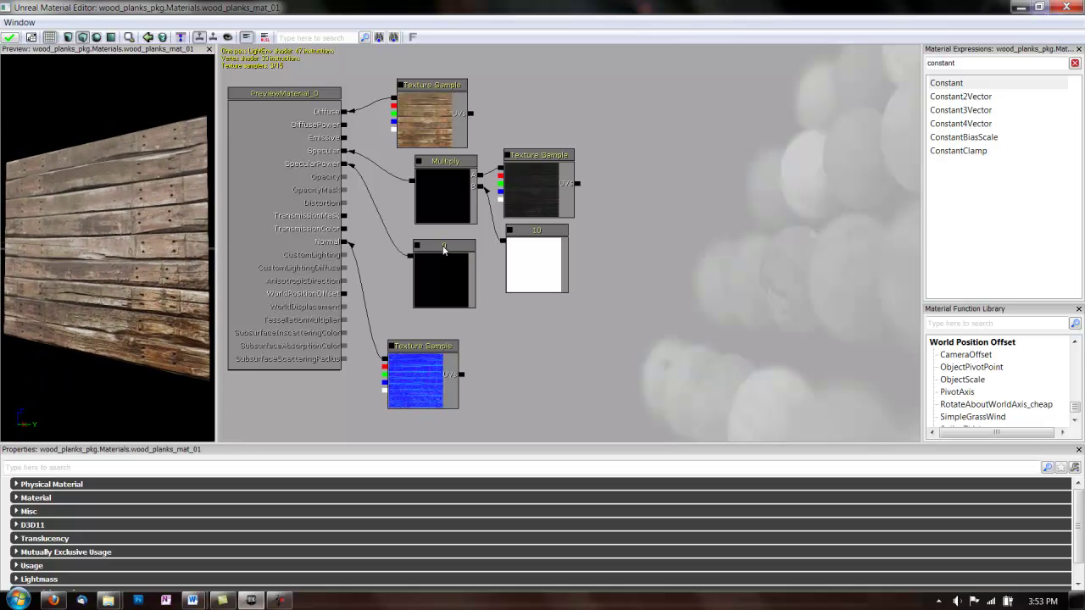
Set the Specular Power Constant's R value to 10, stepping through 1 and 5.
left_click(443, 247)
left_click(288, 487)
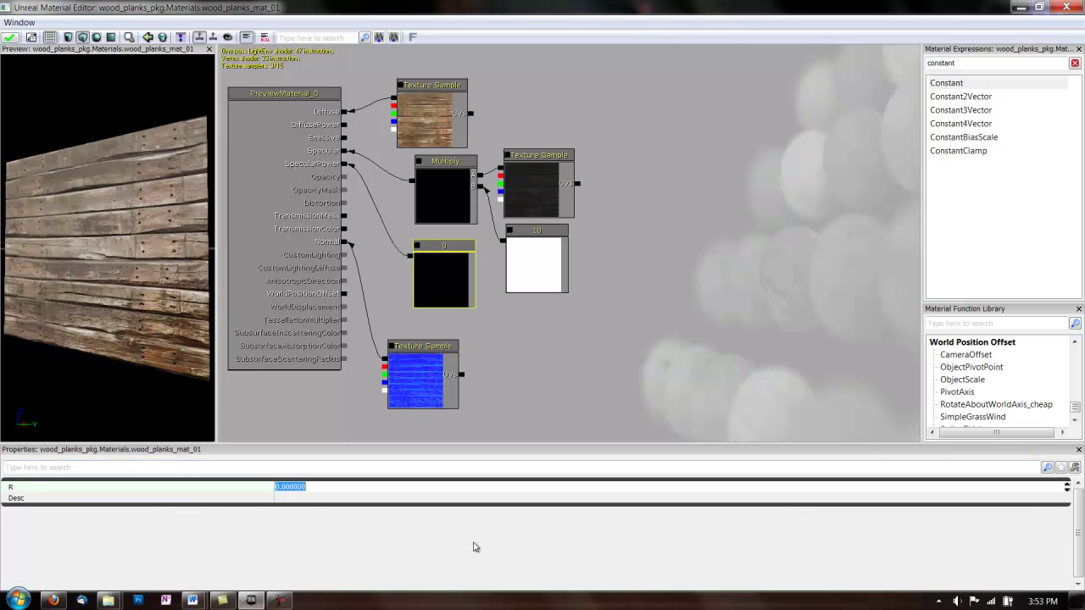
type("1")
key("Return")
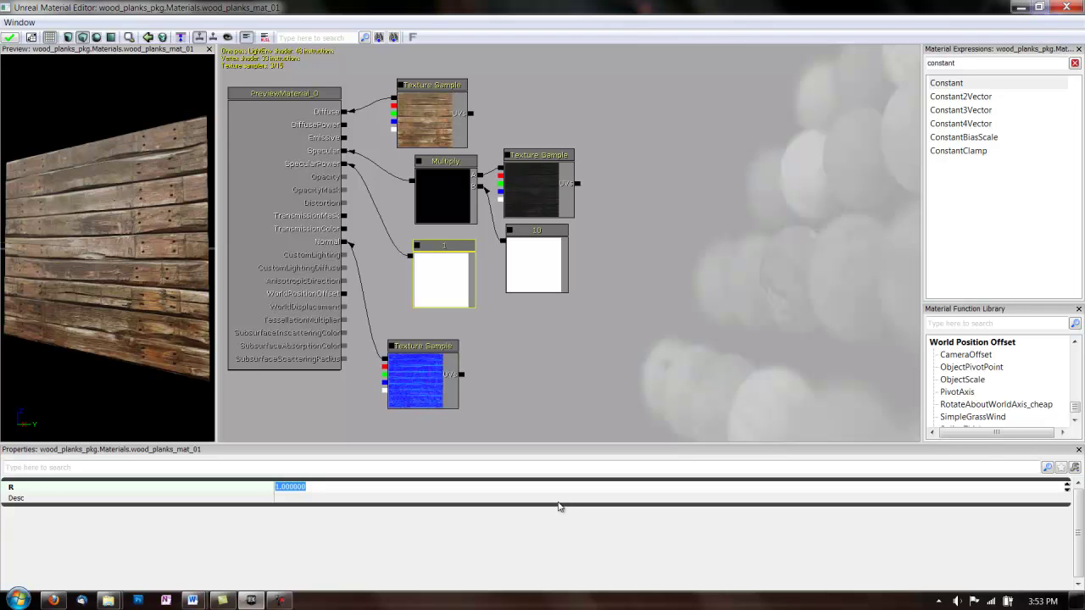
type("5")
key("Return")
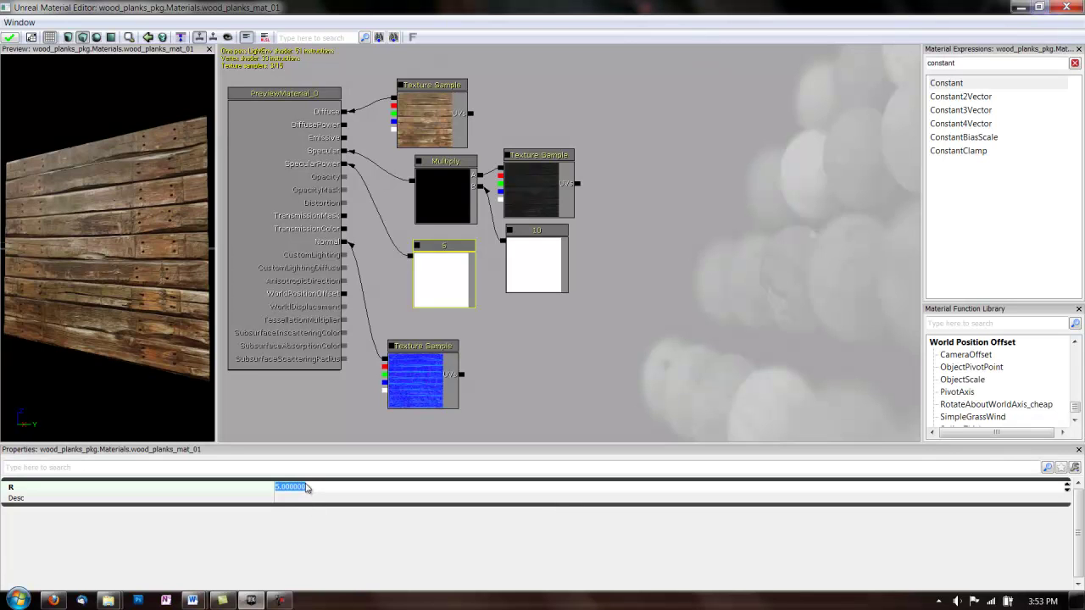
type("10")
key("Return")
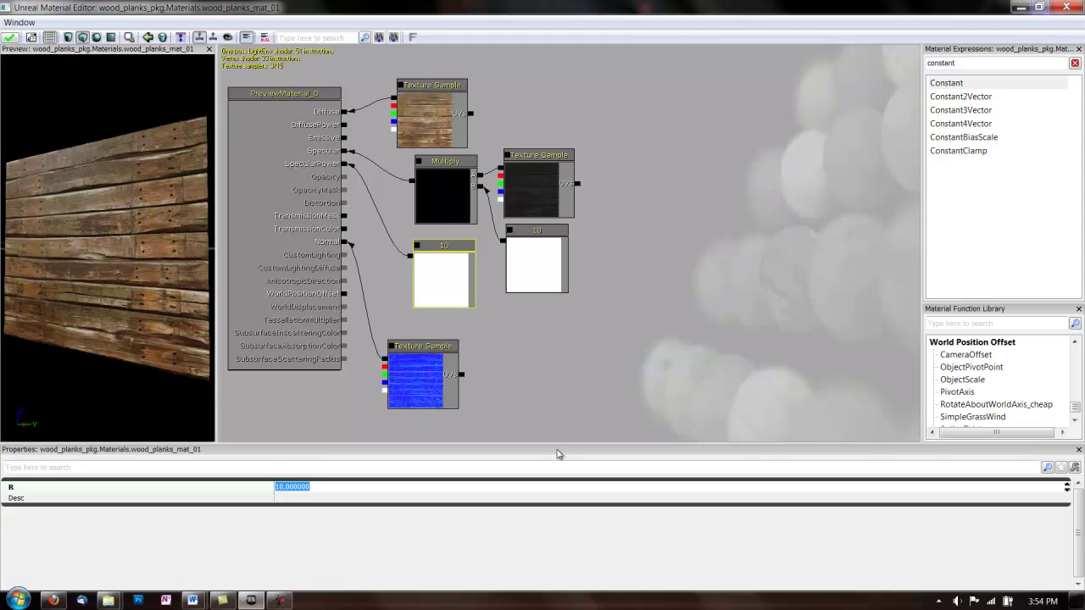
left_click_drag(102, 204, 342, 216)
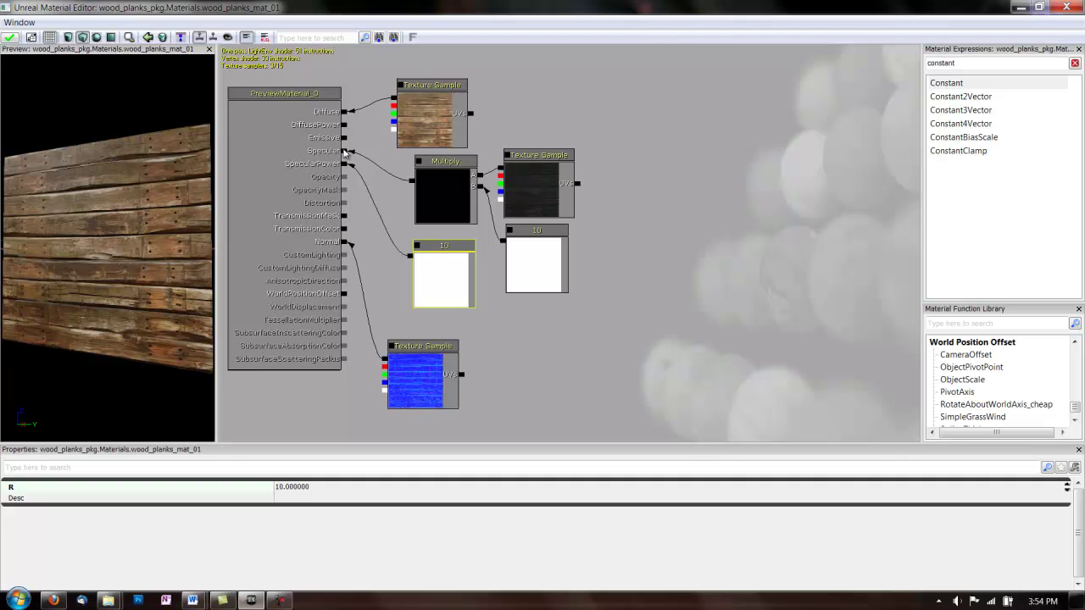
Search 'pow' and place a Power node on the material graph.
double_click(969, 62)
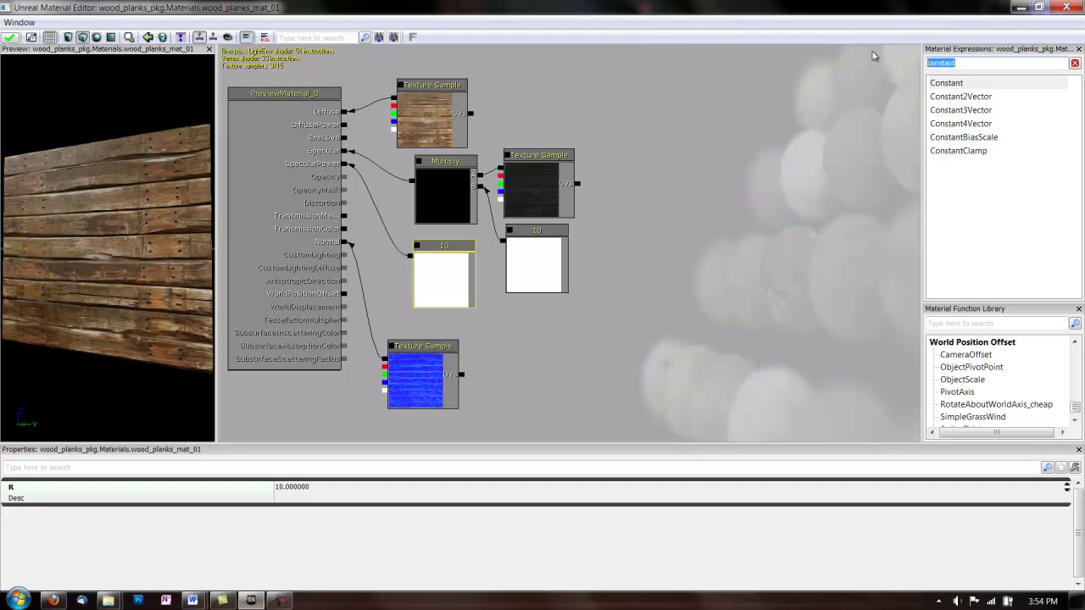
type("power")
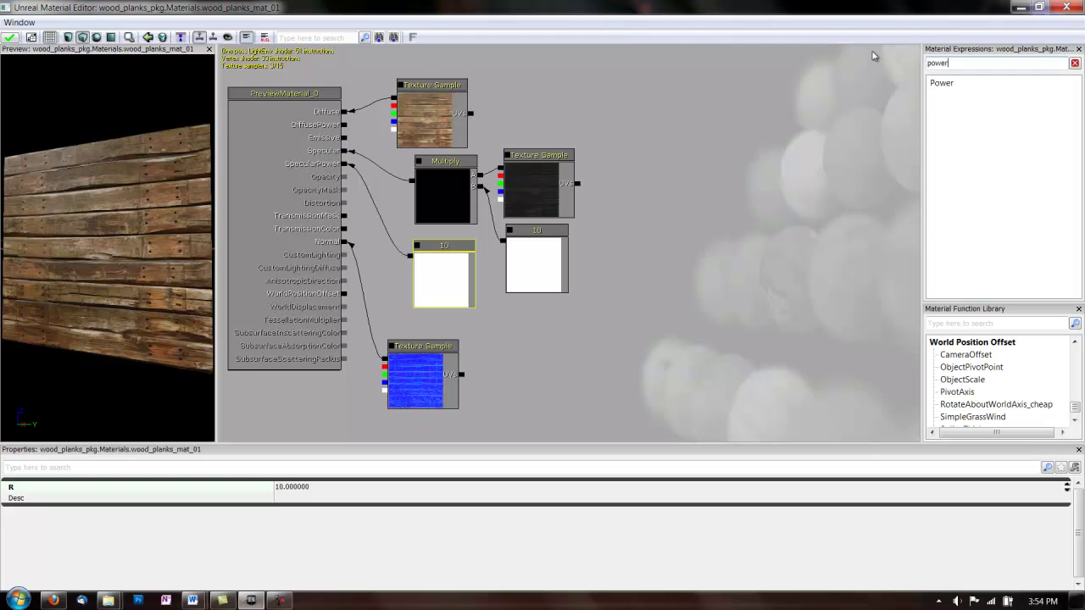
left_click(942, 82)
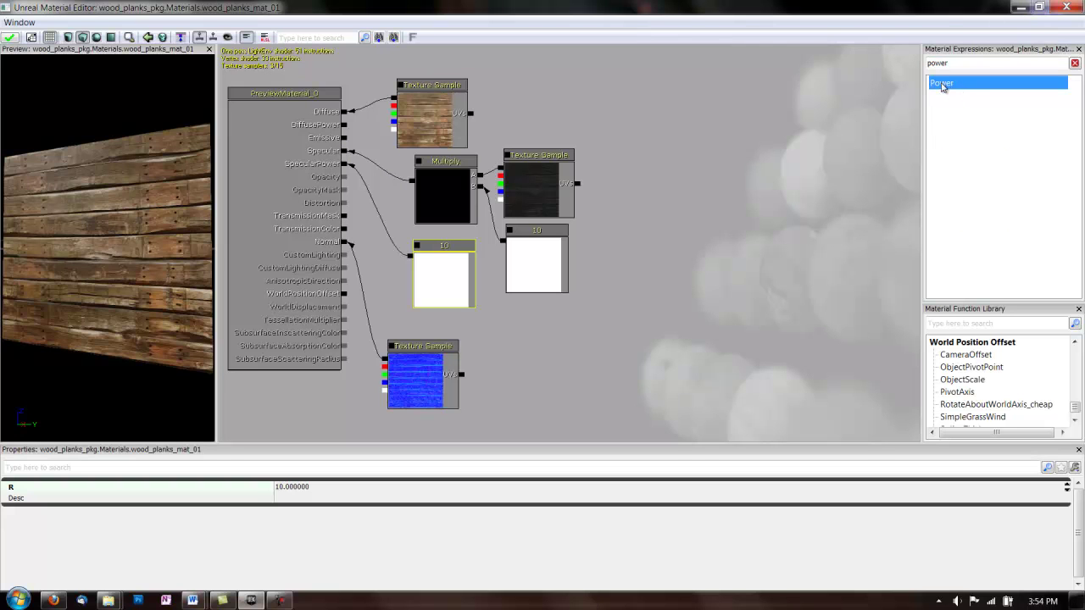
left_click(508, 85)
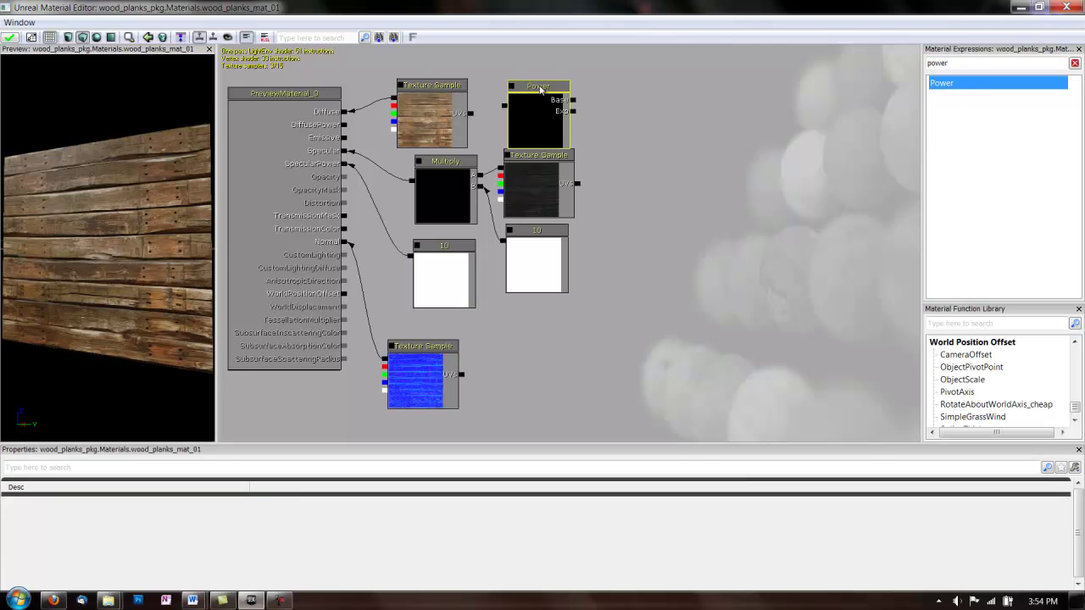
mouse_move(541, 90)
left_mouse_down()
mouse_move(532, 93)
mouse_move(548, 100)
mouse_move(533, 88)
left_mouse_up()
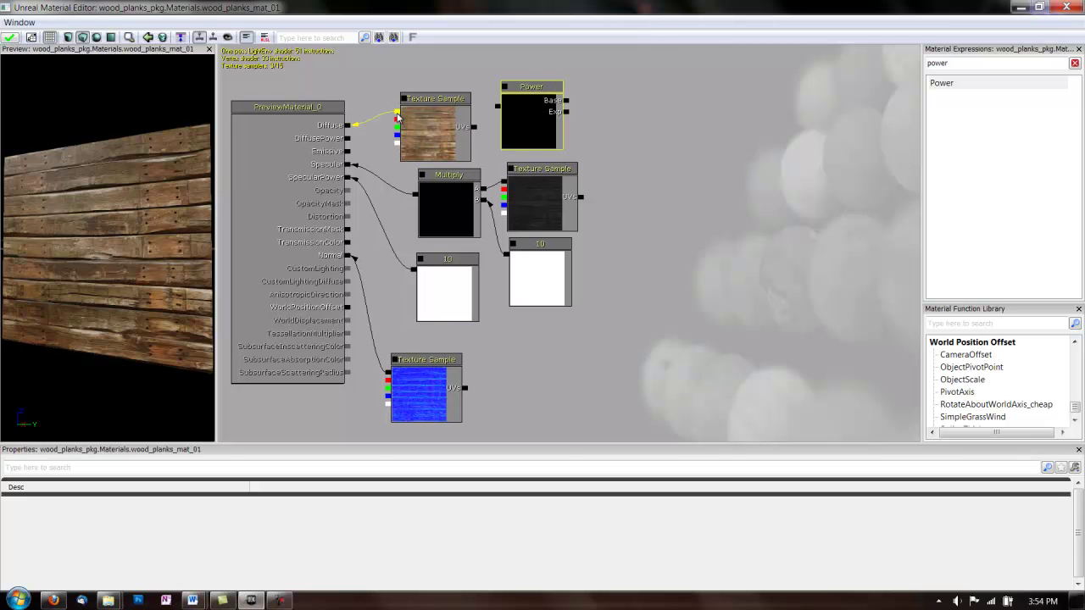
Break the wood texture's link to Diffuse and wire the texture into Power's Base input.
right_click(398, 117)
left_click(449, 111)
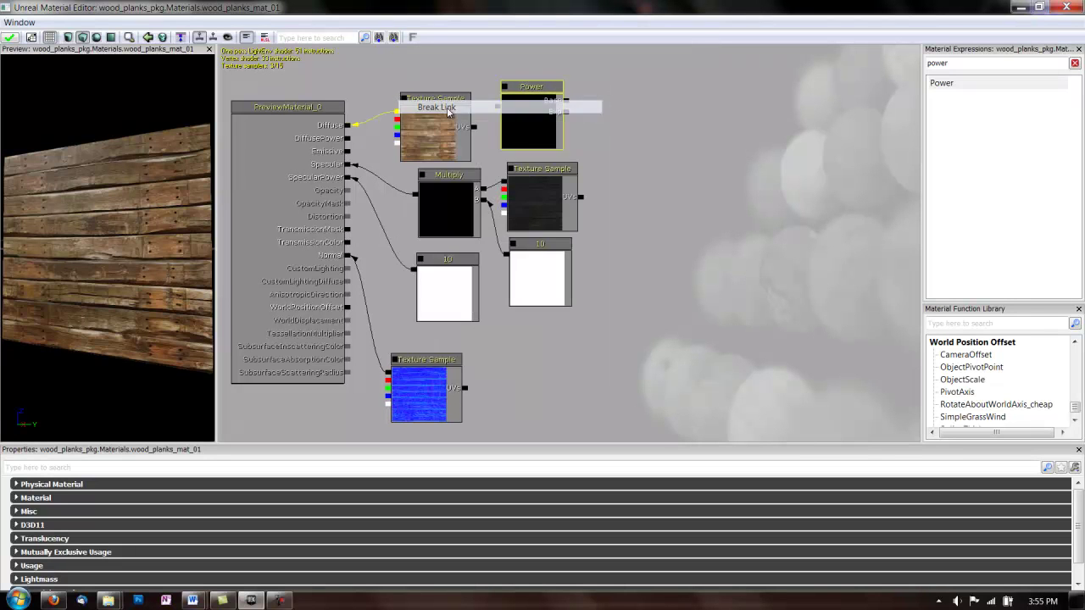
left_click(432, 103)
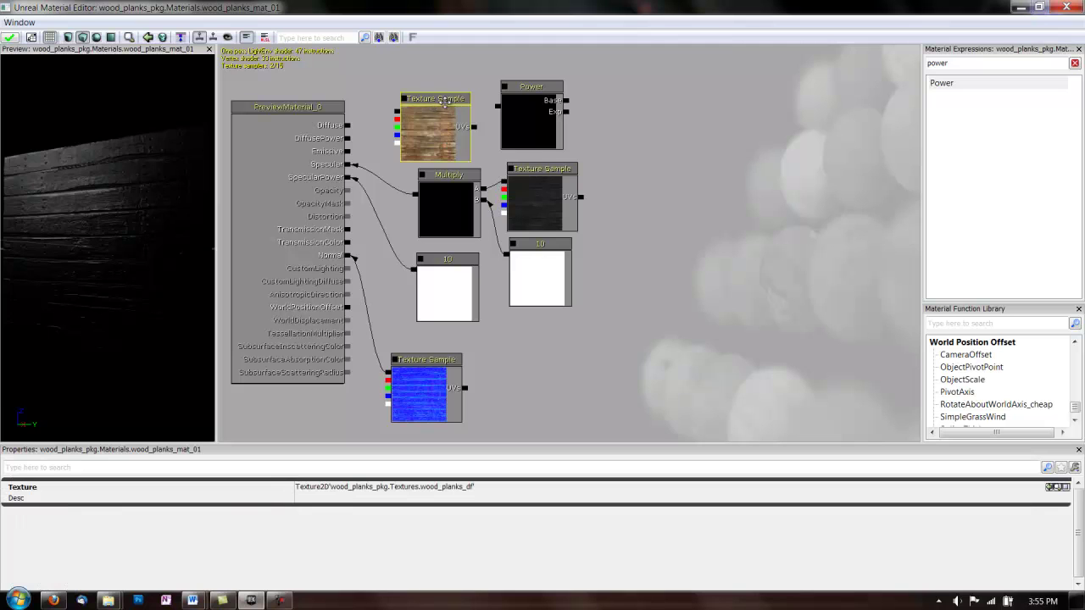
left_click_drag(428, 94, 347, 127)
left_click(524, 90)
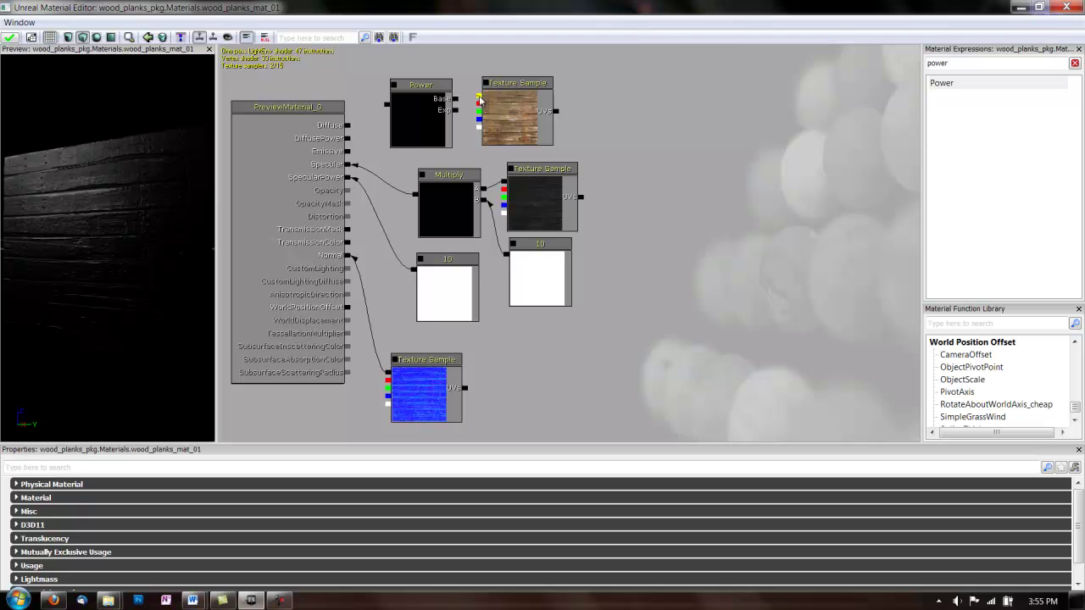
left_click_drag(479, 99, 457, 100)
Connect Power's output to Diffuse, then add a Constant3Vector node found by searching 'cons'.
left_click_drag(387, 106, 349, 125)
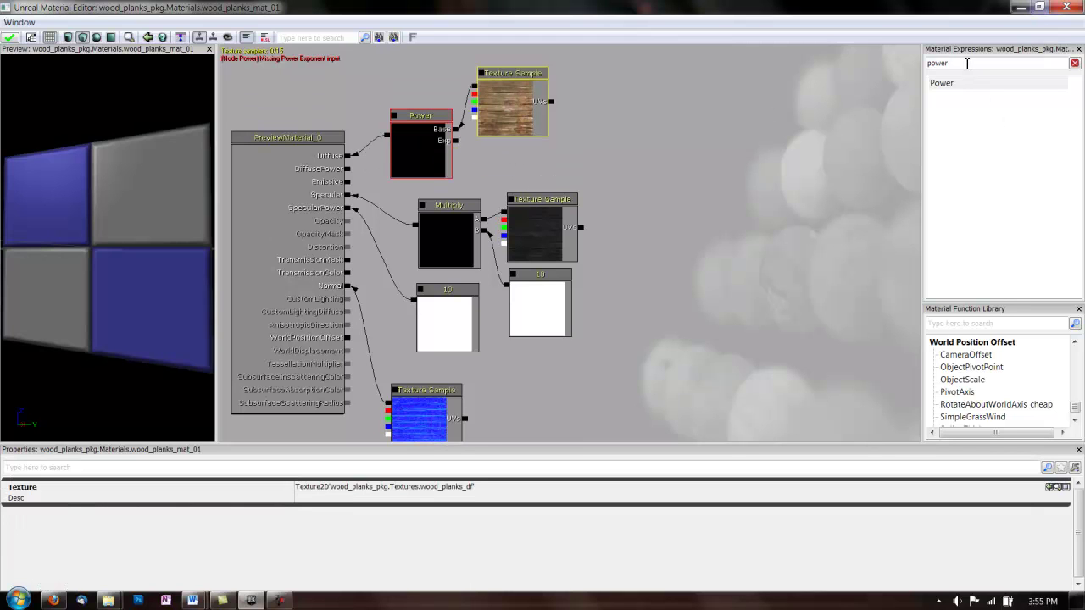
double_click(972, 63)
type("constant")
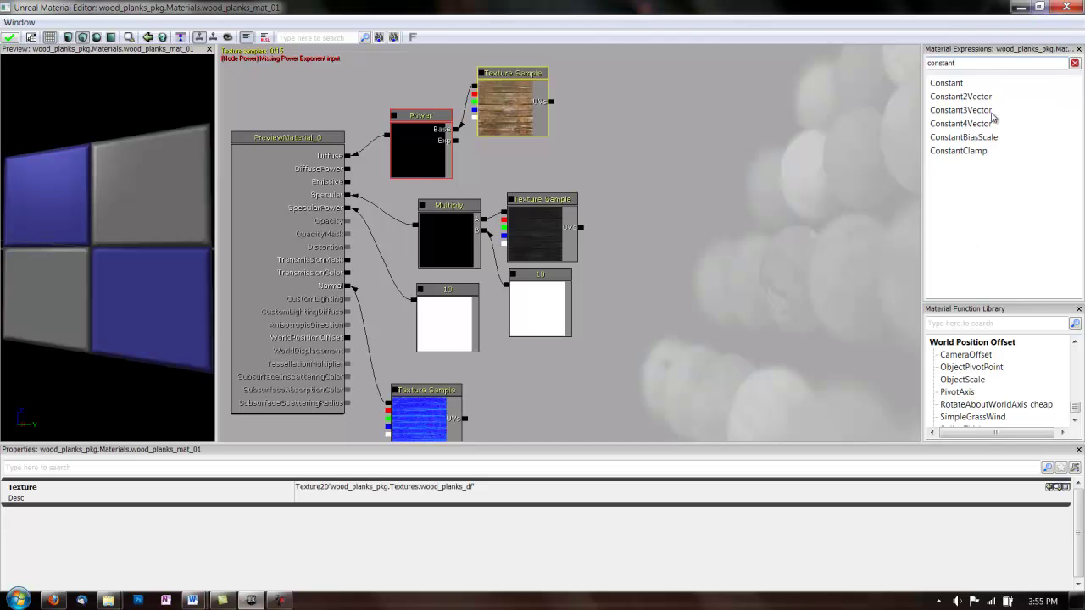
left_click(993, 117)
left_click_drag(965, 115, 455, 141)
Set the Constant3Vector's R, G and B values to 2 each and inspect the preview.
left_click(605, 138)
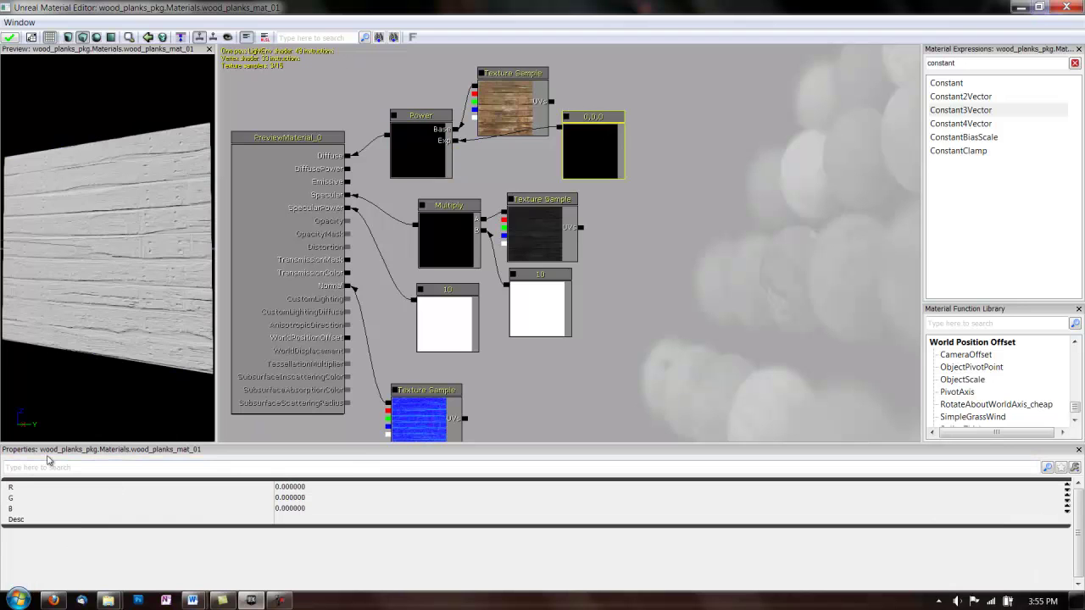
left_click(296, 489)
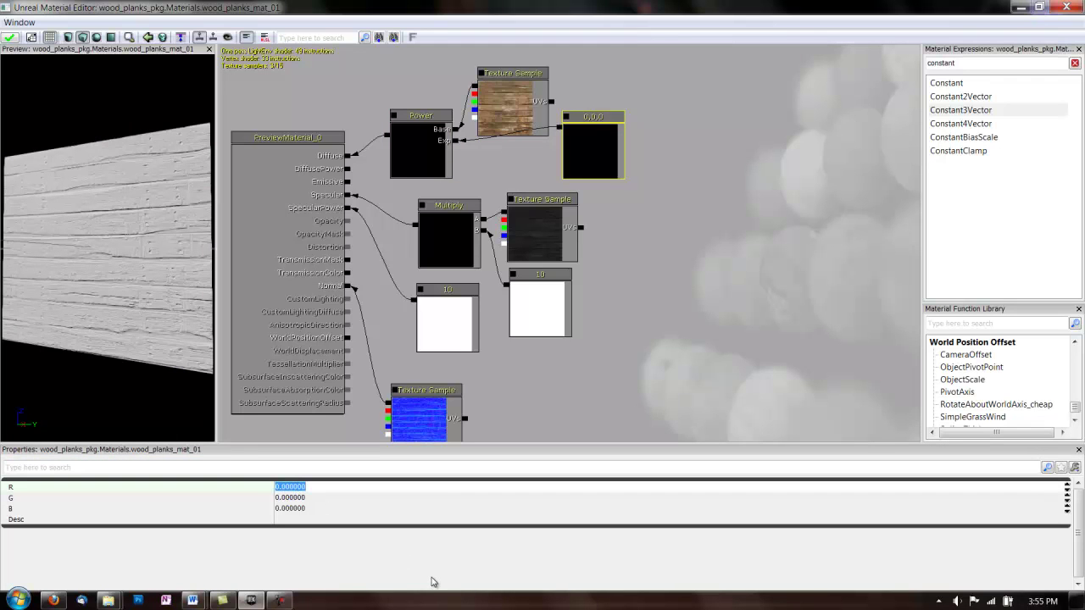
type("2")
key("Return")
left_click(290, 499)
type("2")
key("Return")
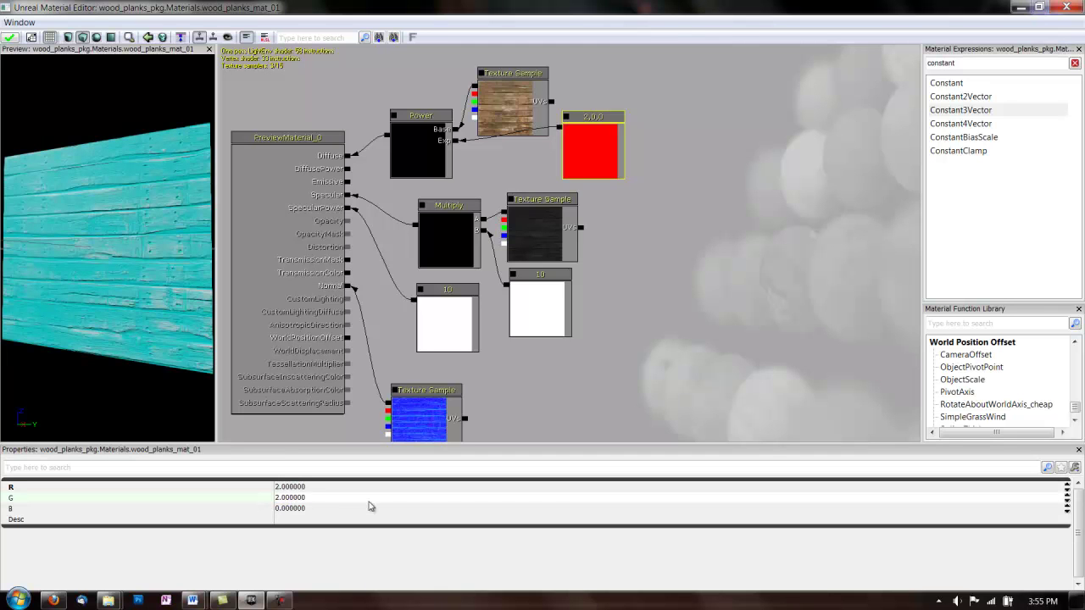
left_click(290, 508)
type("2")
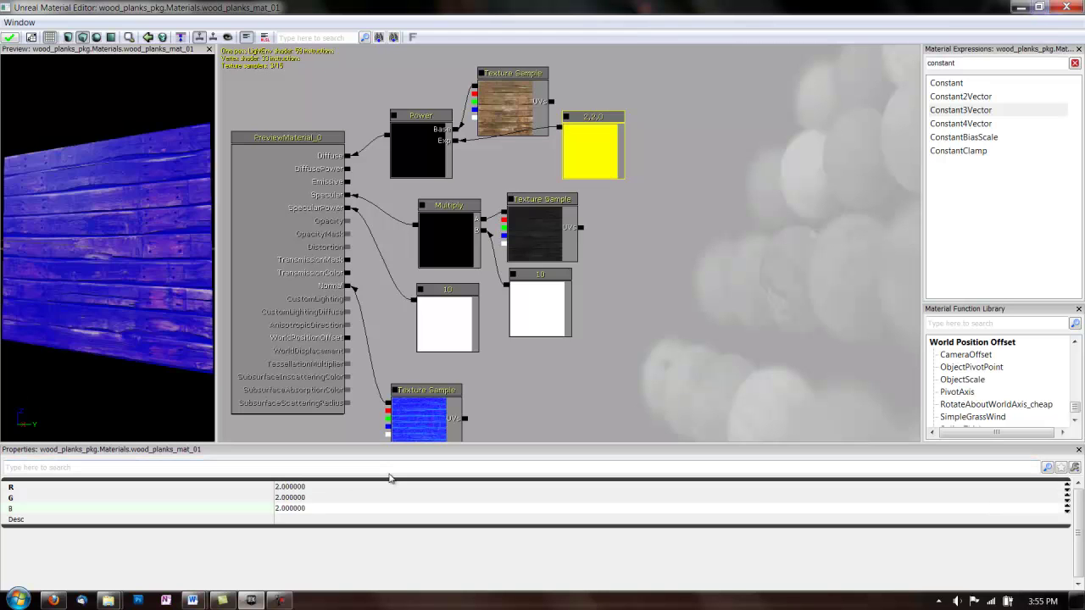
key("Return")
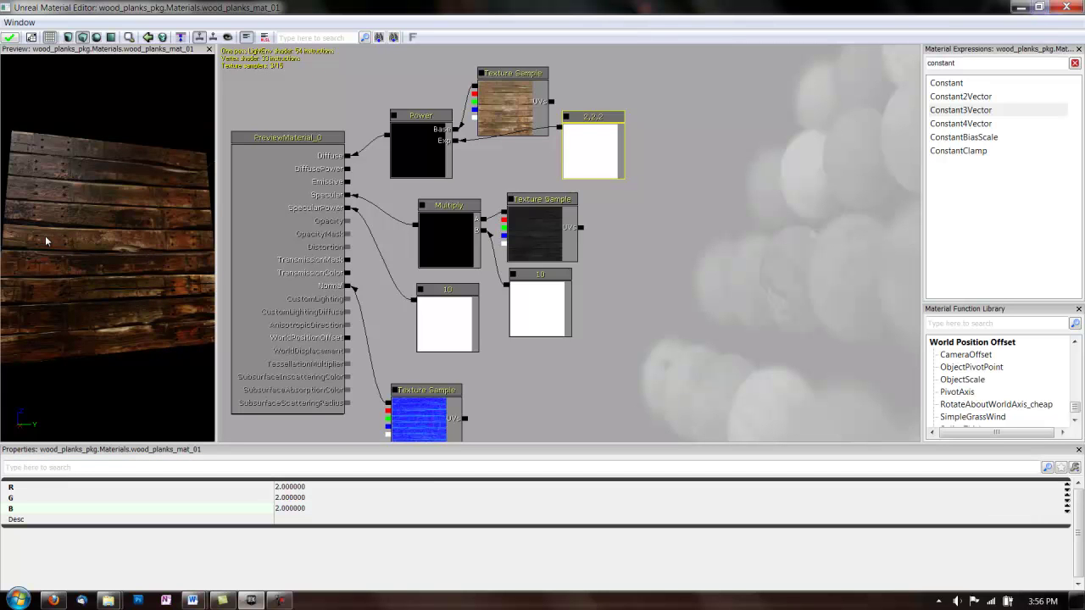
left_click_drag(148, 250, 10, 261)
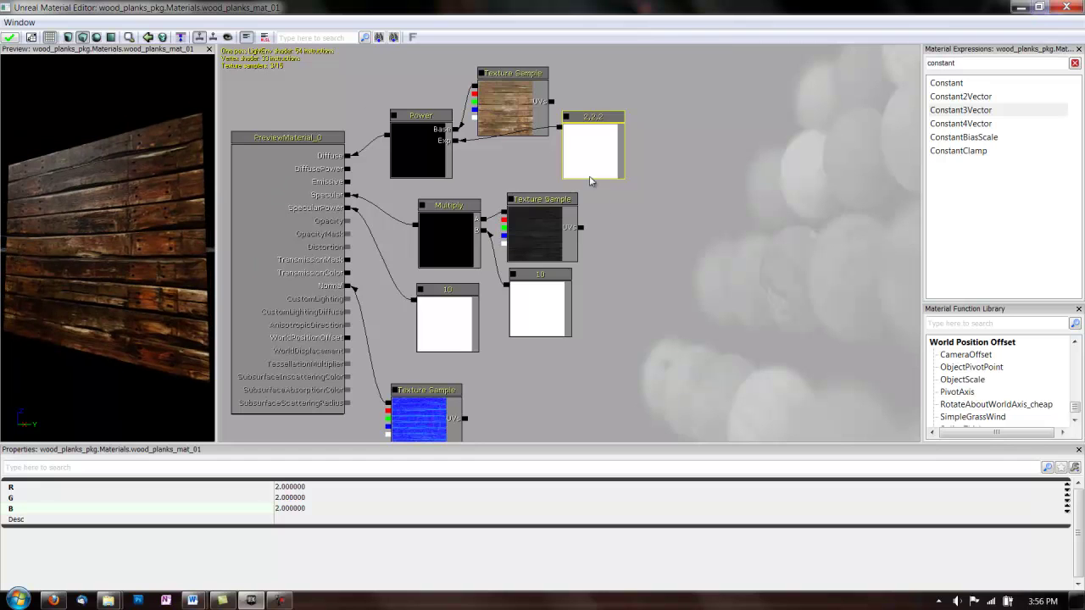
Change the Constant3Vector's blue value to 1.75 and apply the edits to wood_planks_mat_01.
left_click(295, 508)
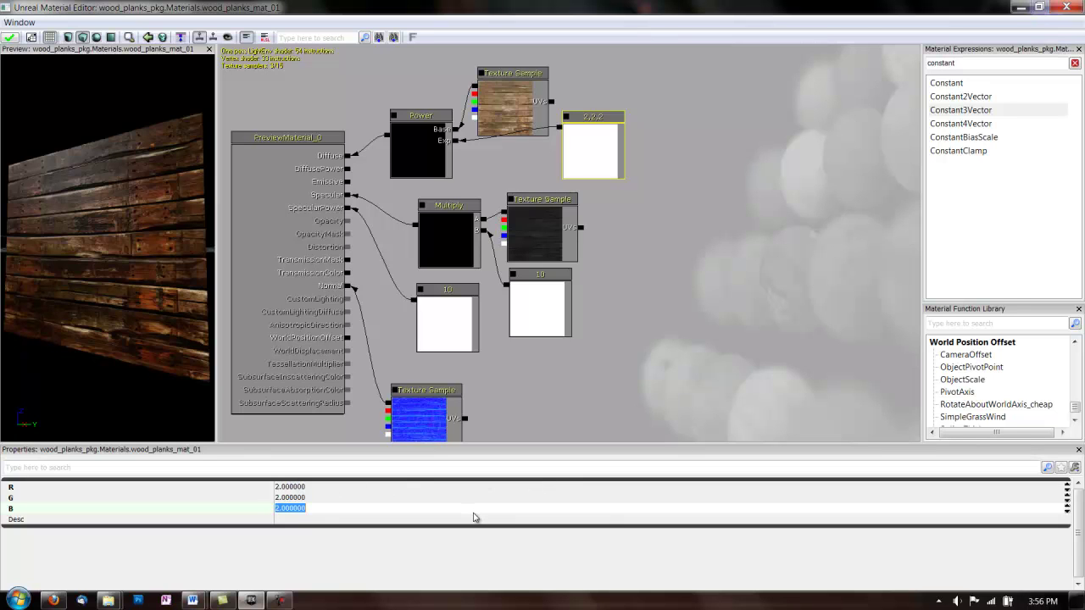
type("1.")
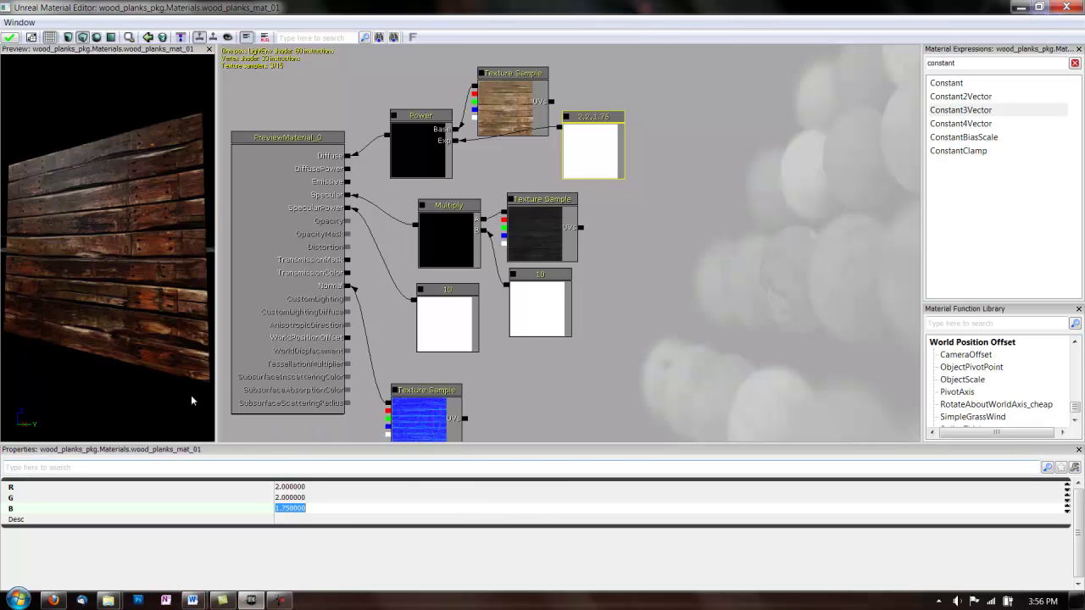
left_click_drag(93, 262, 36, 259)
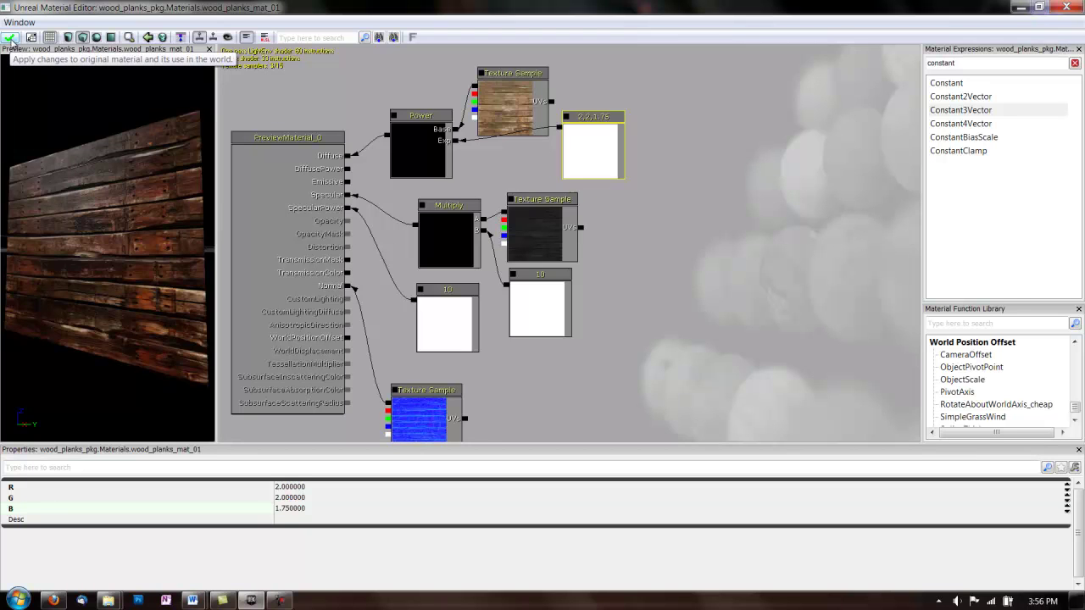
left_click(11, 38)
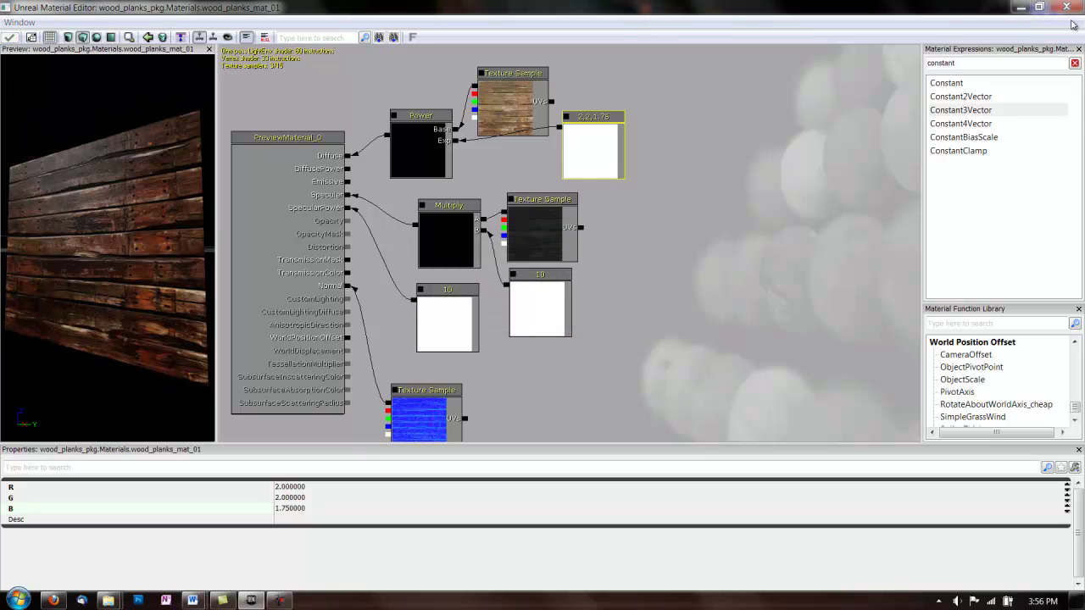
Close the Material Editor and save the wood_planks_pkg package as wood_planks_pkg.upk.
left_click(1070, 8)
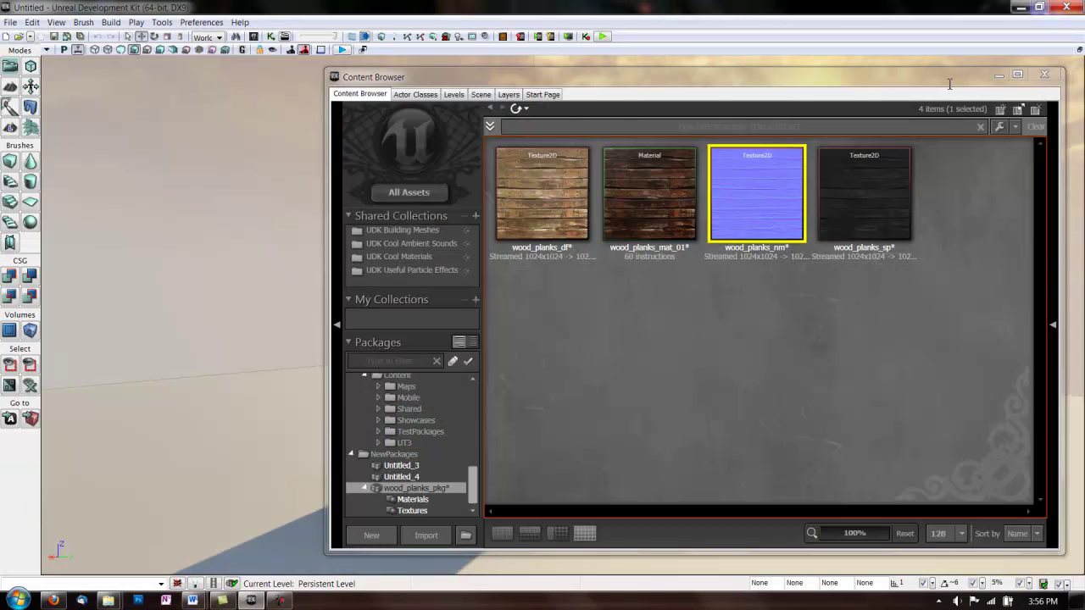
left_click(654, 198)
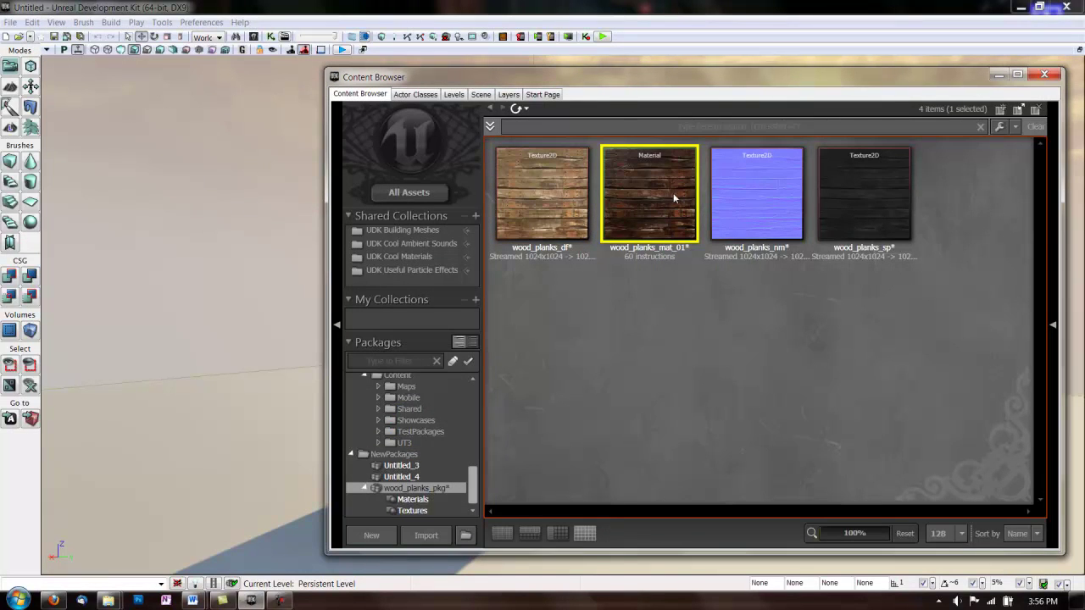
right_click(432, 491)
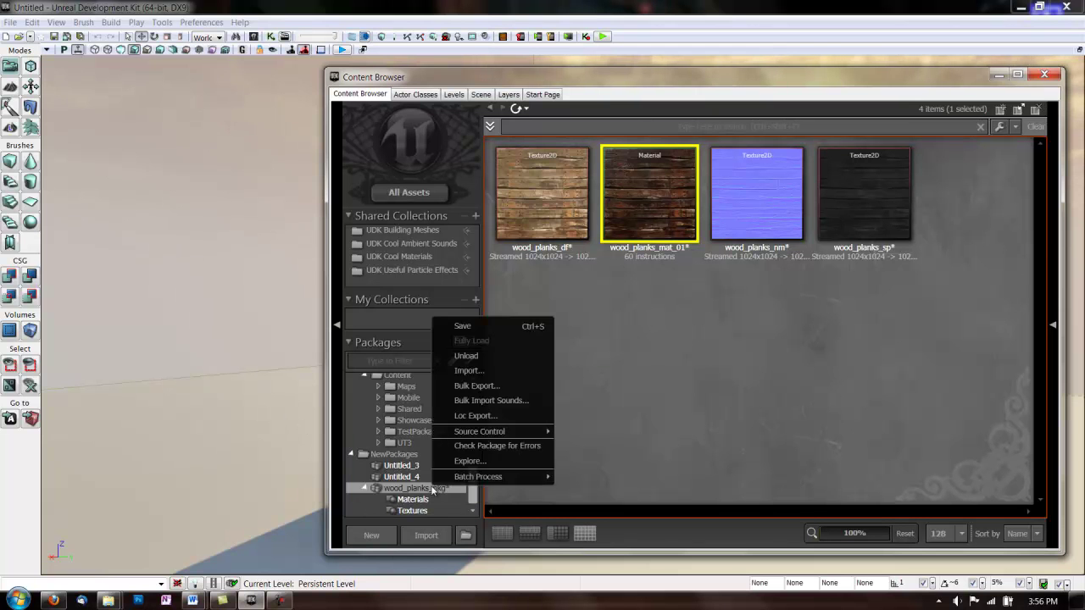
left_click(509, 329)
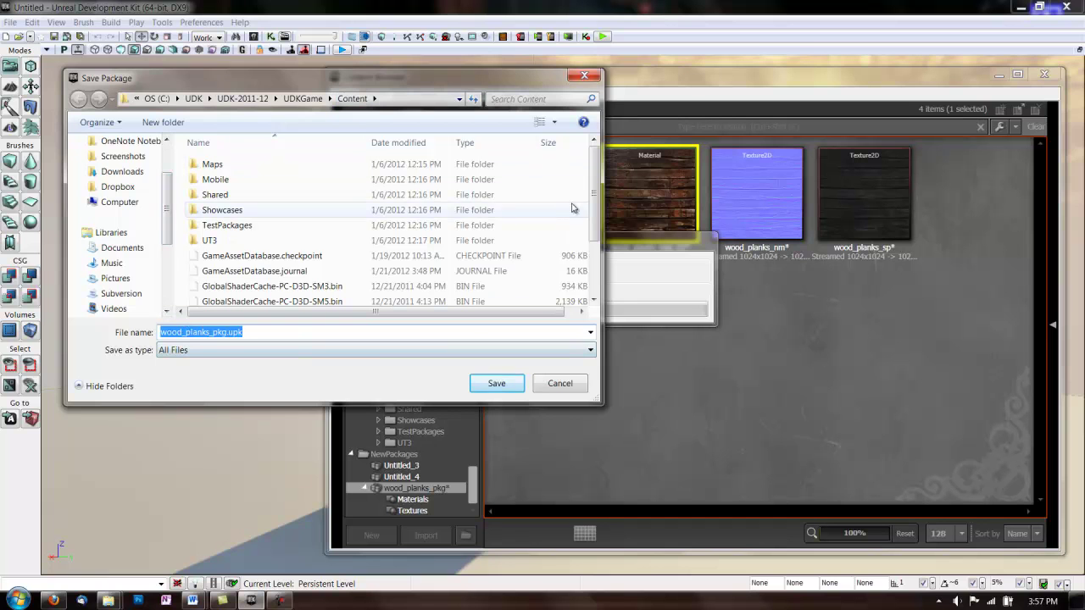
left_click(497, 384)
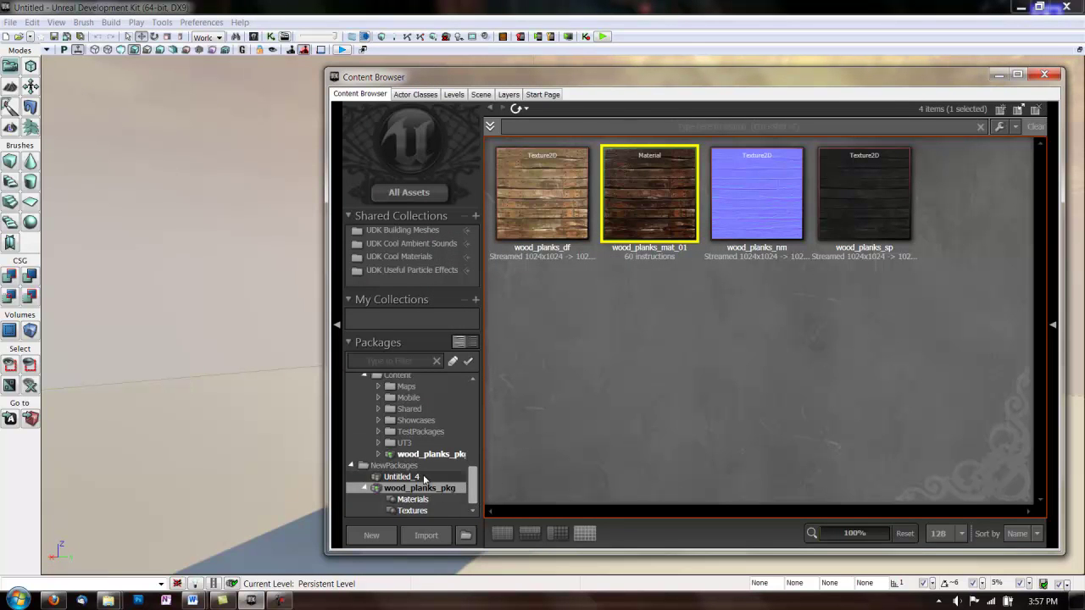
Import square_mesh_01.ASE into wood_planks_pkg under the static_mesh group.
left_click(405, 532)
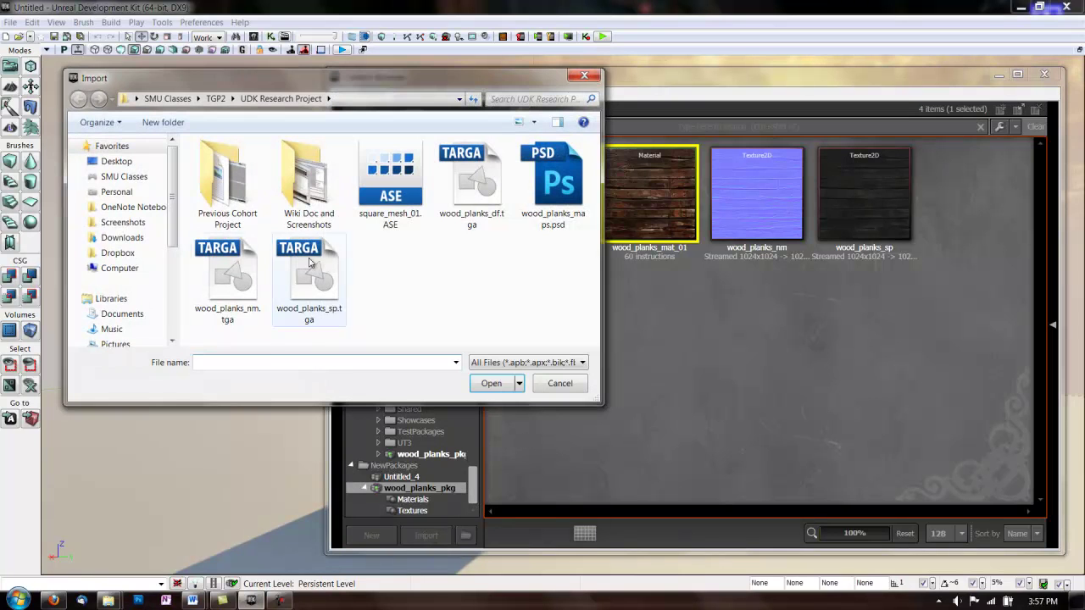
left_click(386, 177)
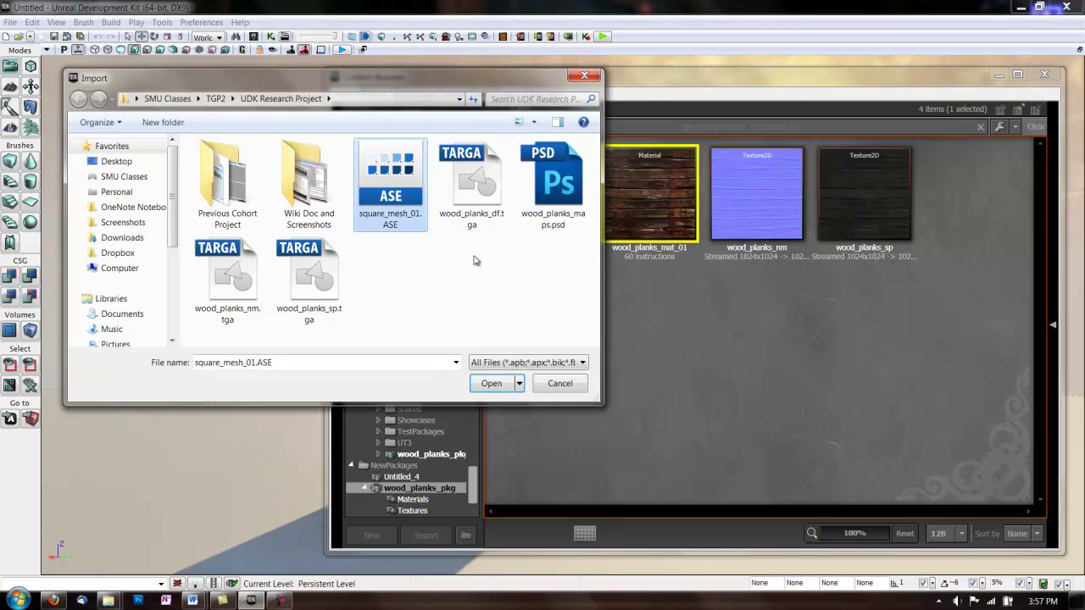
left_click(492, 386)
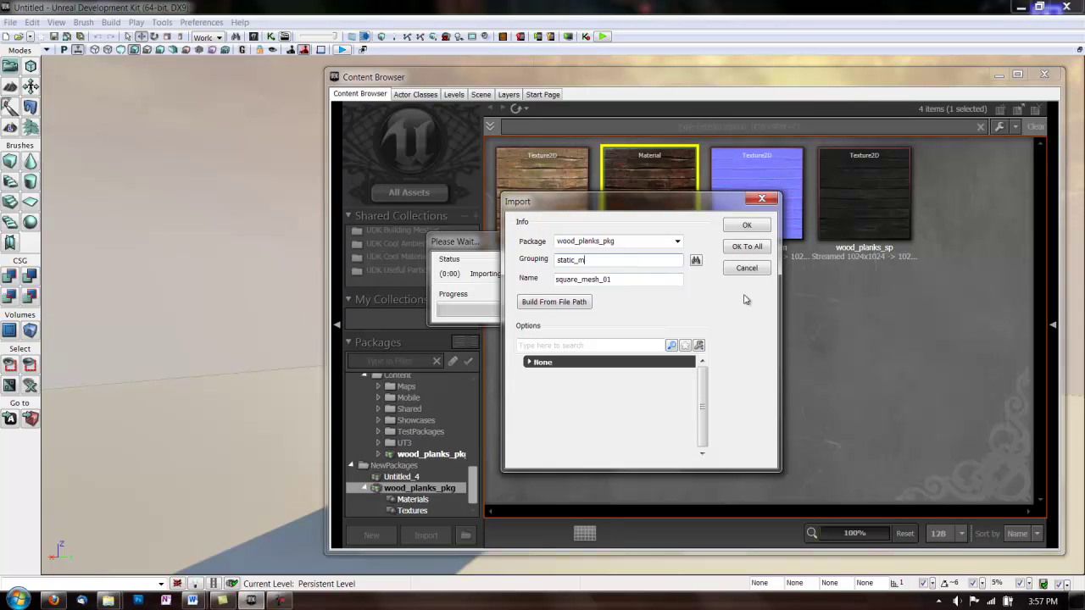
left_click(745, 227)
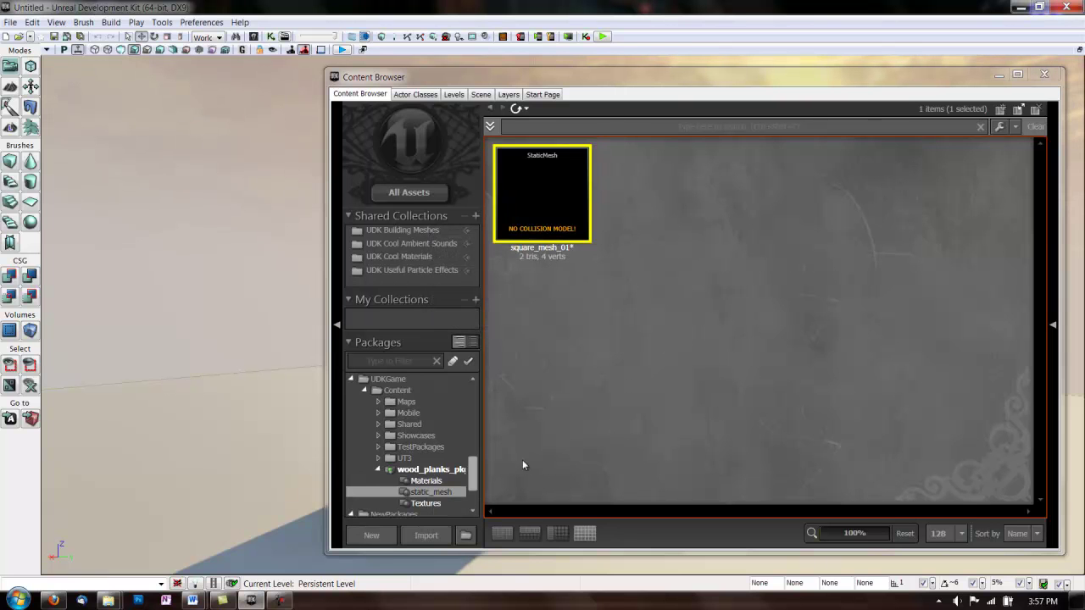
left_click(436, 468)
Give square_mesh_01 a 6DOP simplified collision in the Static Mesh Editor.
double_click(546, 214)
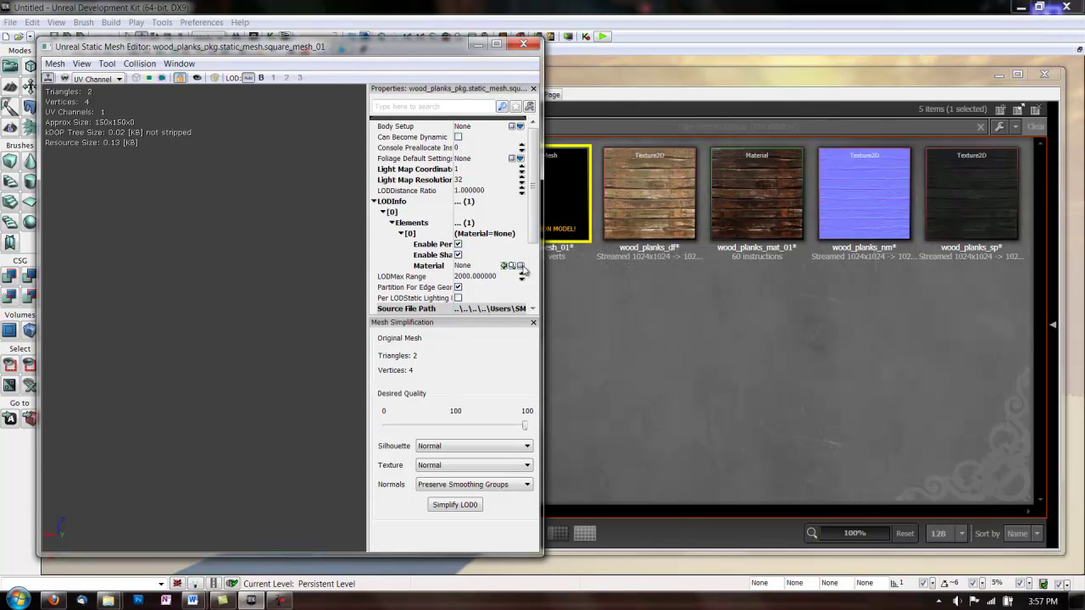
left_click(140, 63)
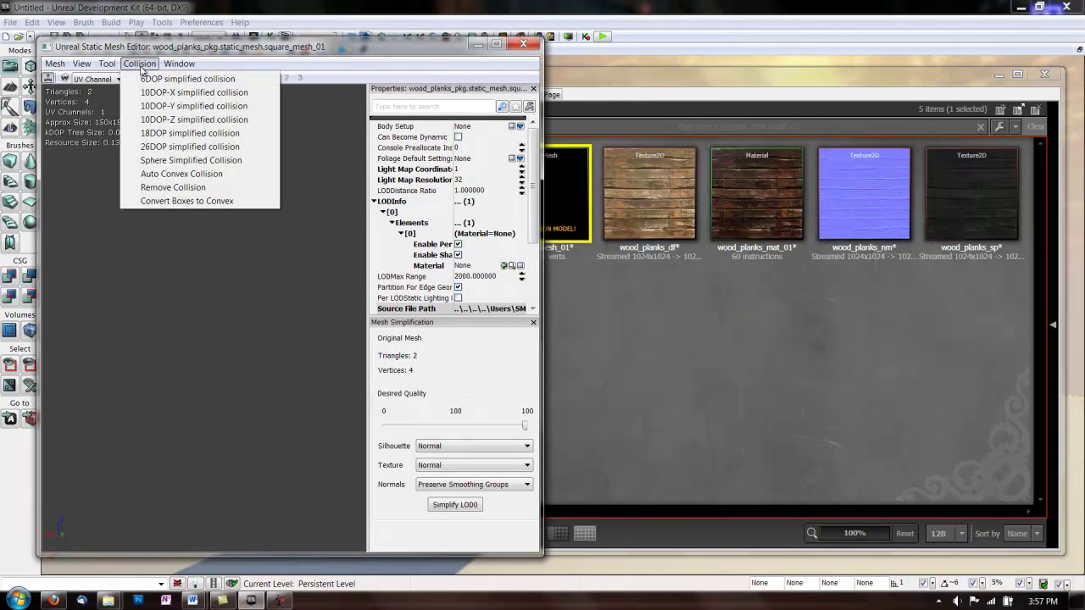
left_click(163, 79)
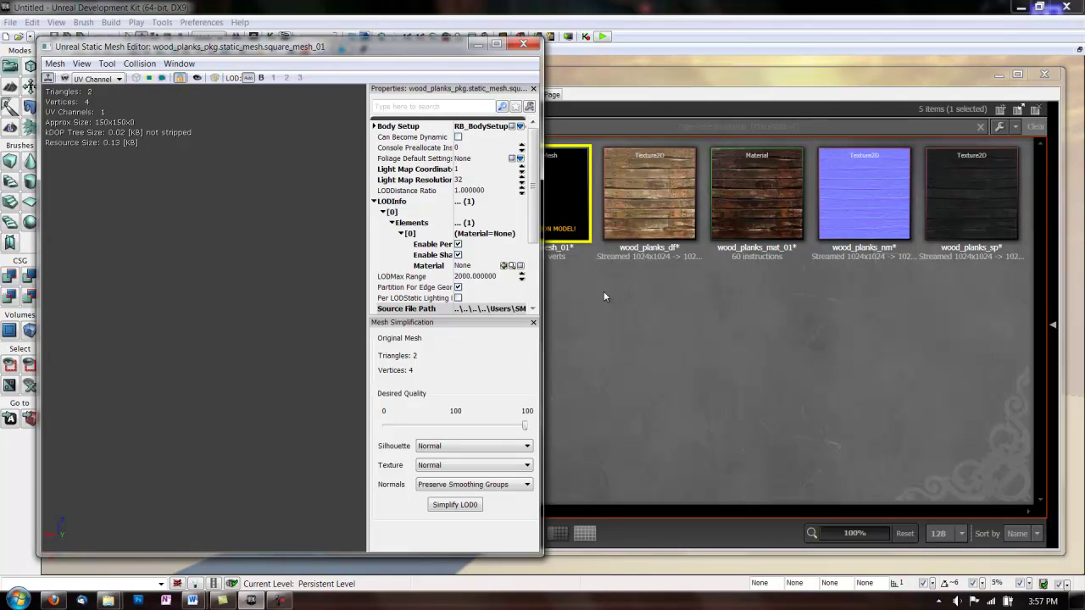
Assign wood_planks_mat_01 as the mesh's material, check the textured plane, and close the editor.
left_click(760, 195)
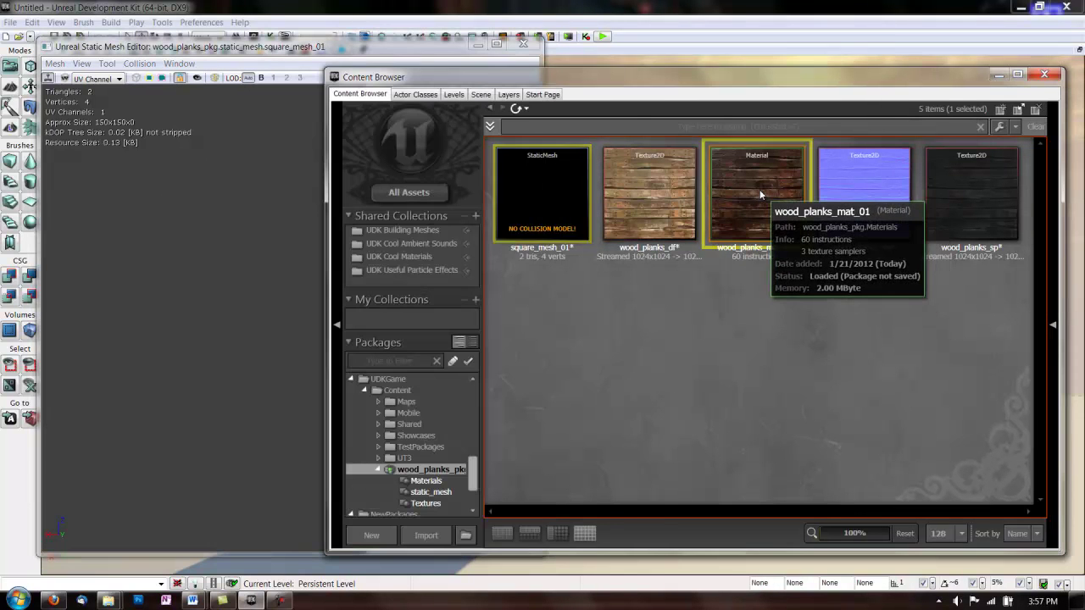
left_click(760, 195)
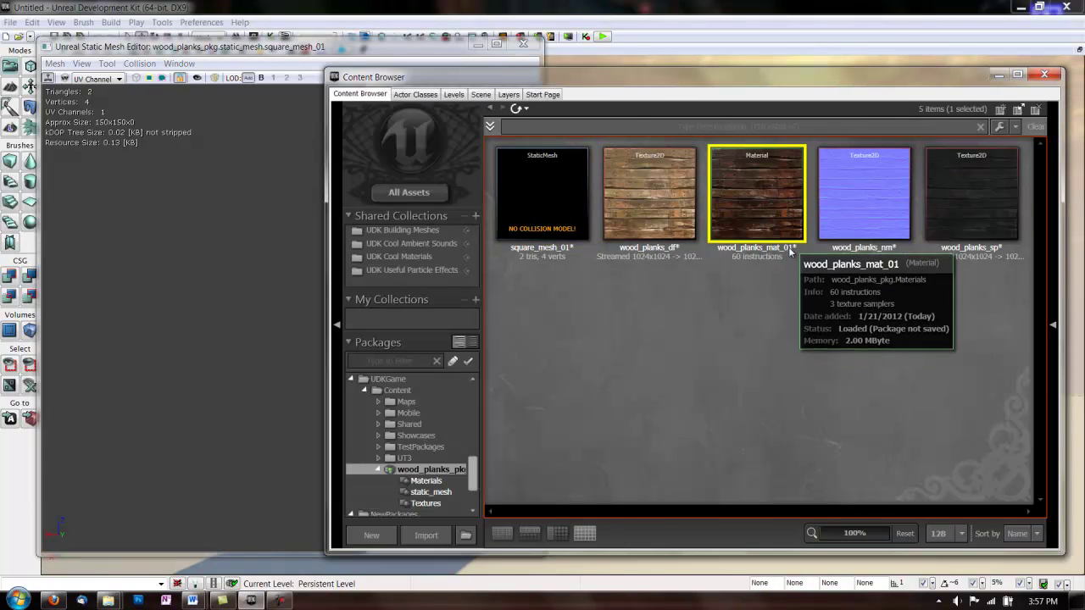
left_click(350, 47)
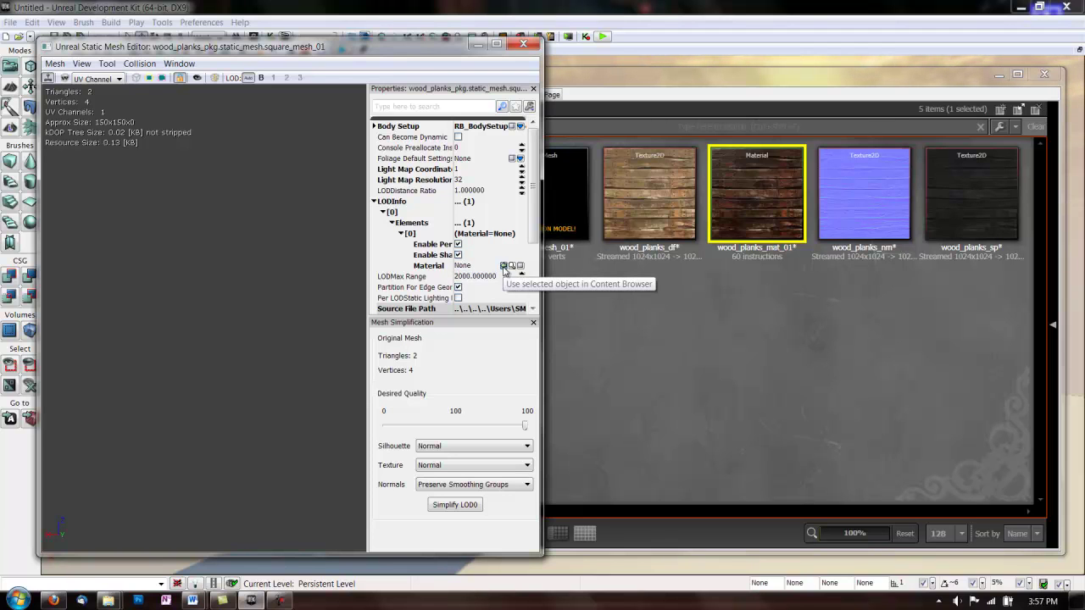
left_click(503, 266)
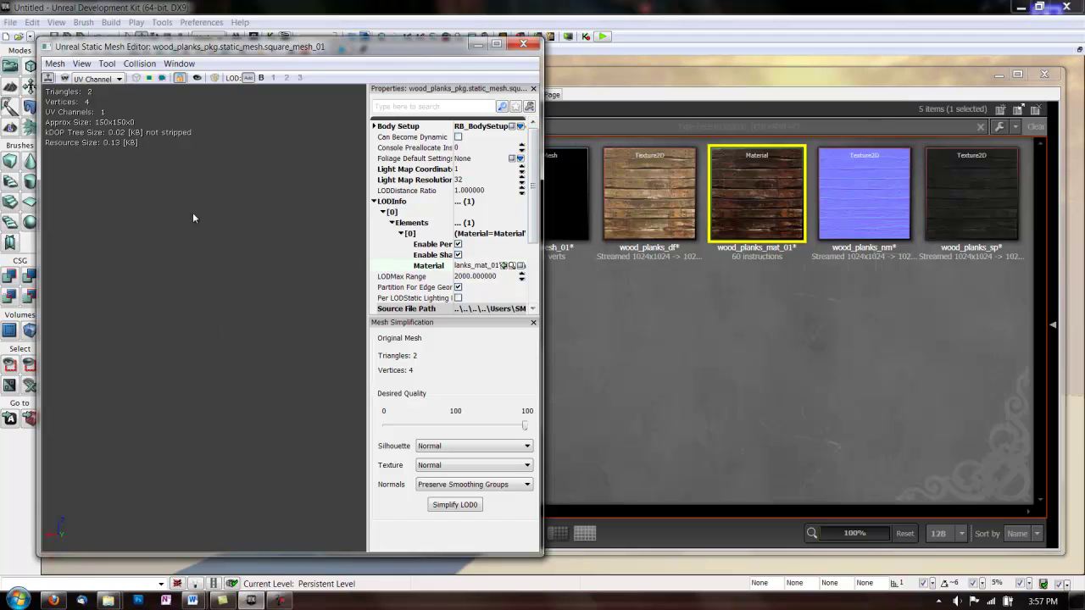
left_click_drag(192, 218, 321, 364)
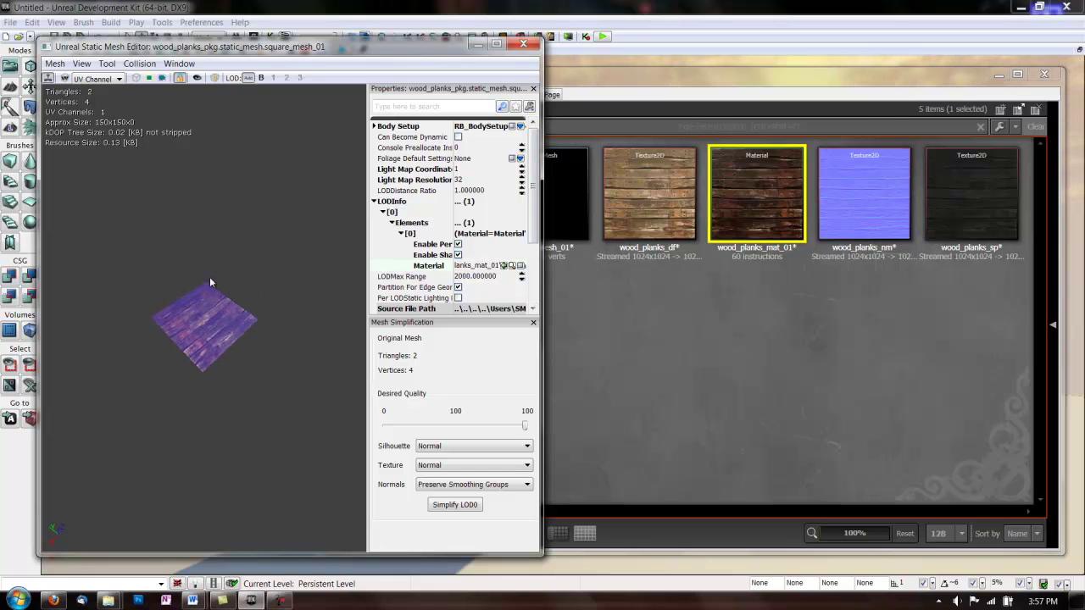
right_click_drag(222, 361, 207, 240)
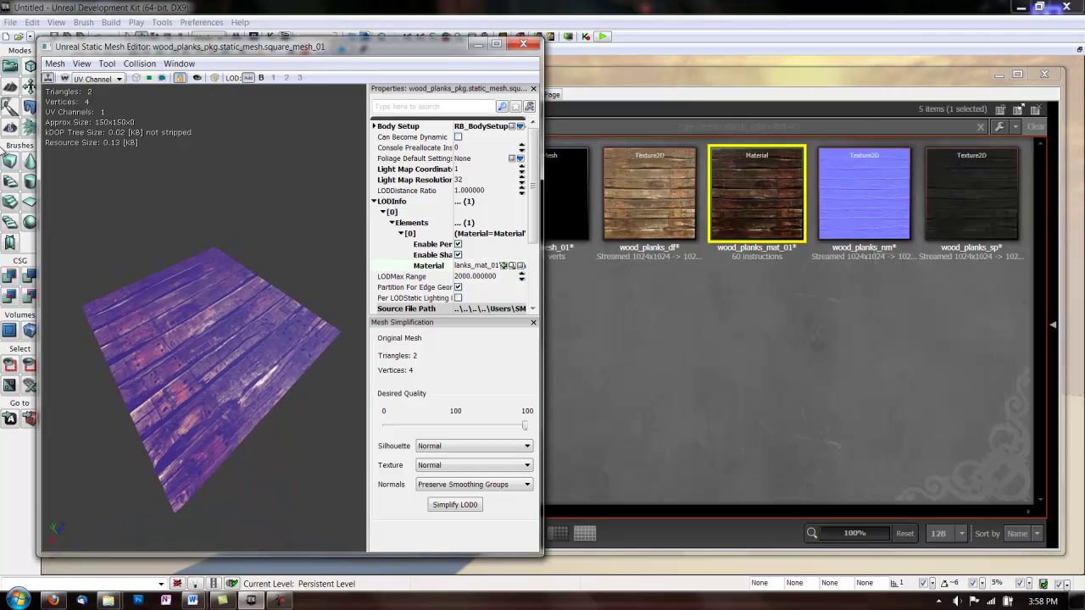
left_click(523, 45)
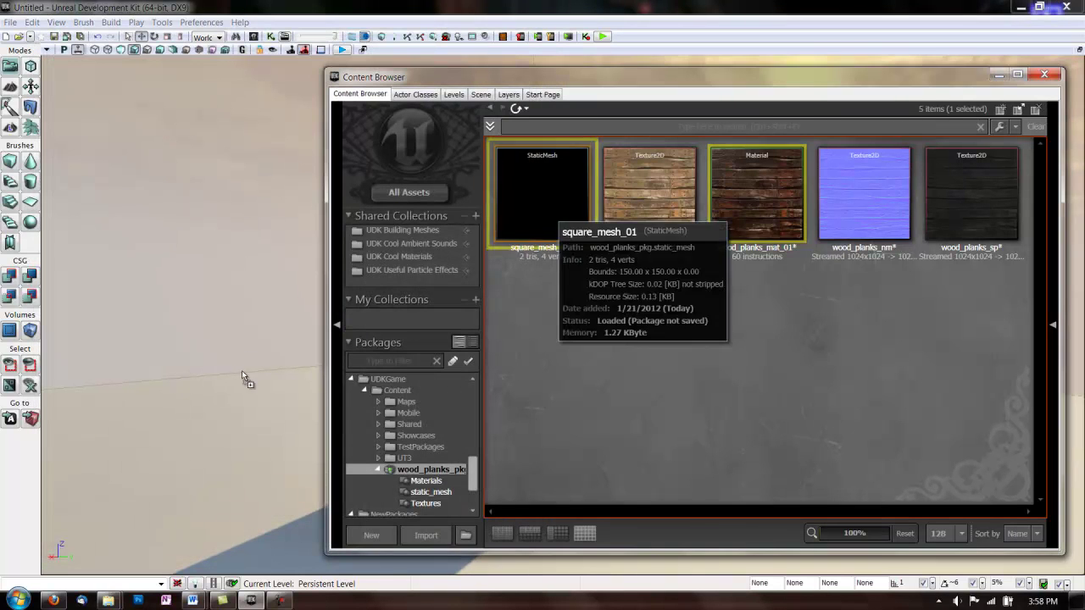
Place square_mesh_01 in the level, close the Content Browser, and fly the camera above the plank.
left_click_drag(242, 371, 252, 406)
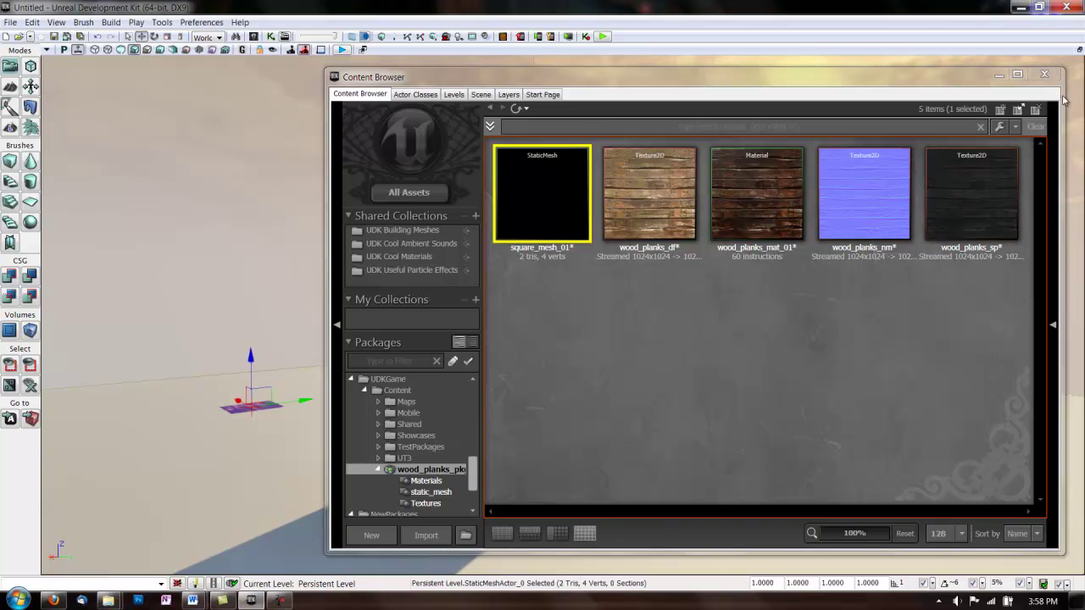
left_click(1044, 74)
right_click_drag(367, 269, 314, 255)
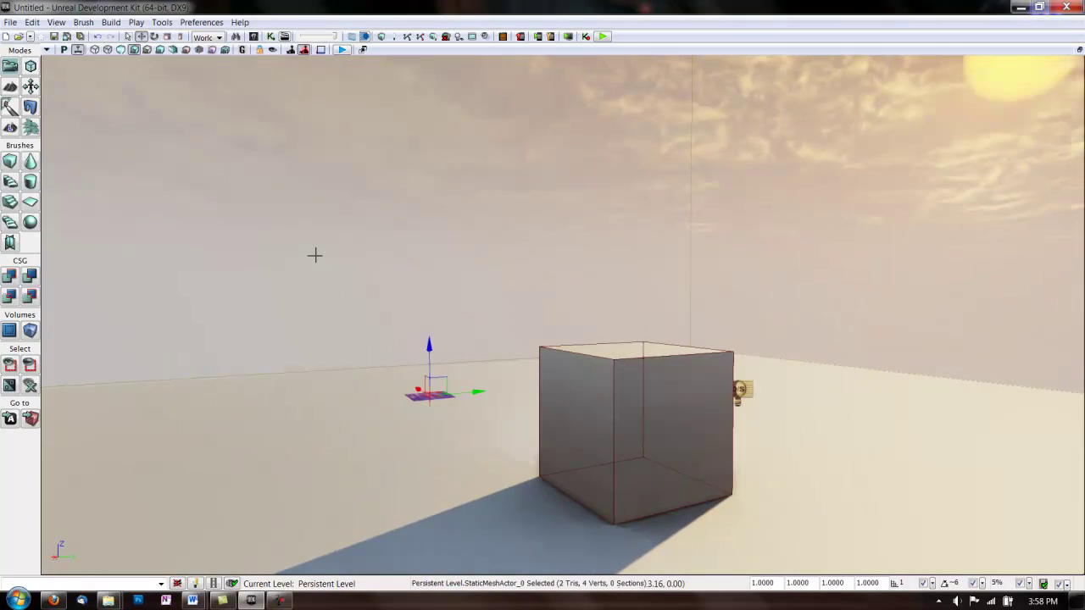
left_click_drag(314, 255, 488, 426)
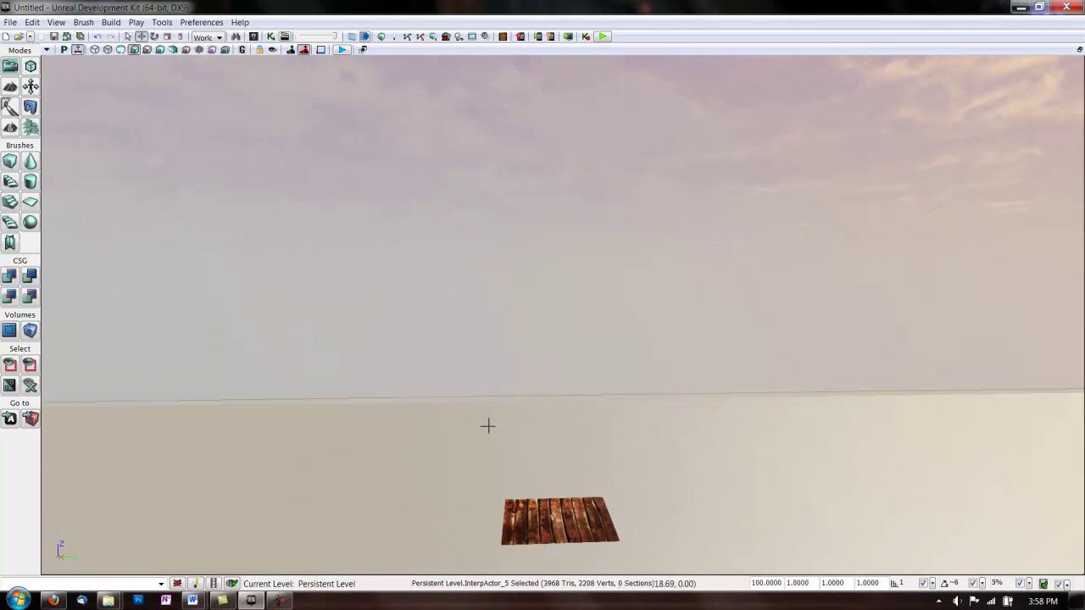
right_click_drag(652, 283, 651, 356)
left_click_drag(652, 356, 665, 321)
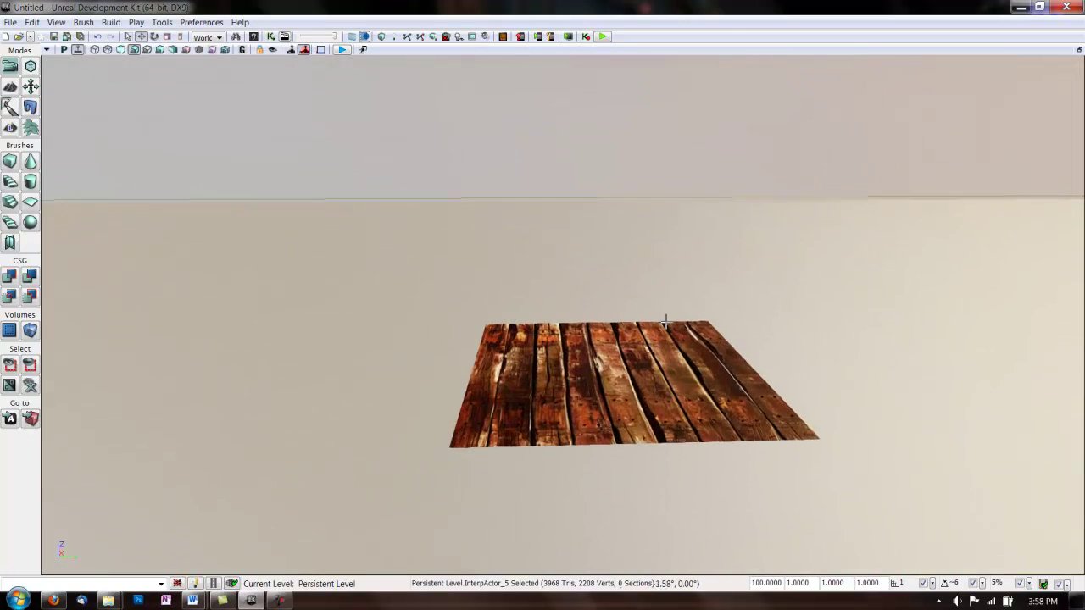
right_click_drag(665, 321, 639, 488)
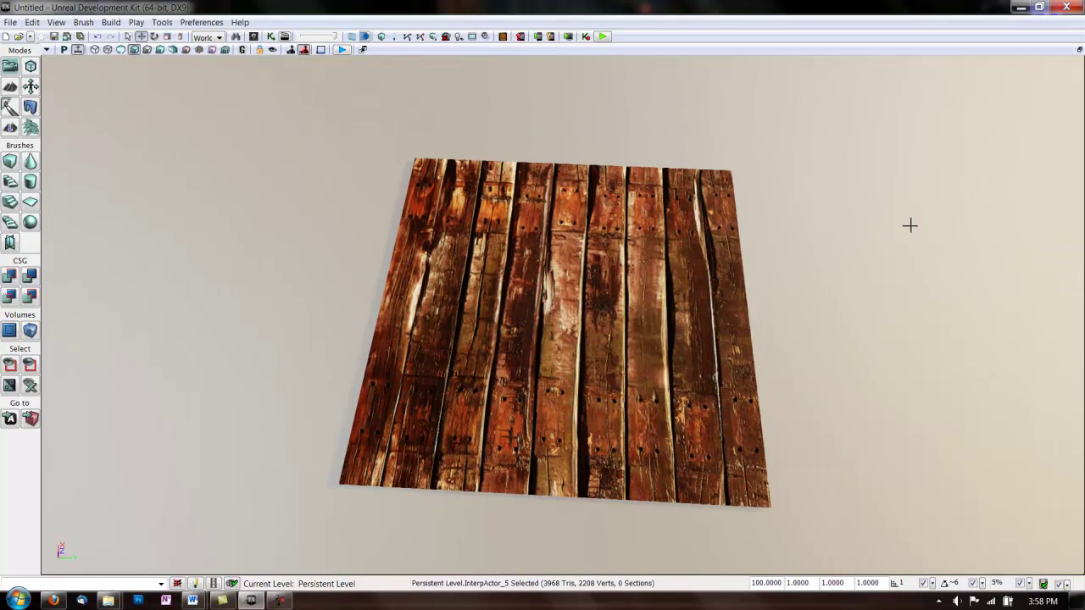